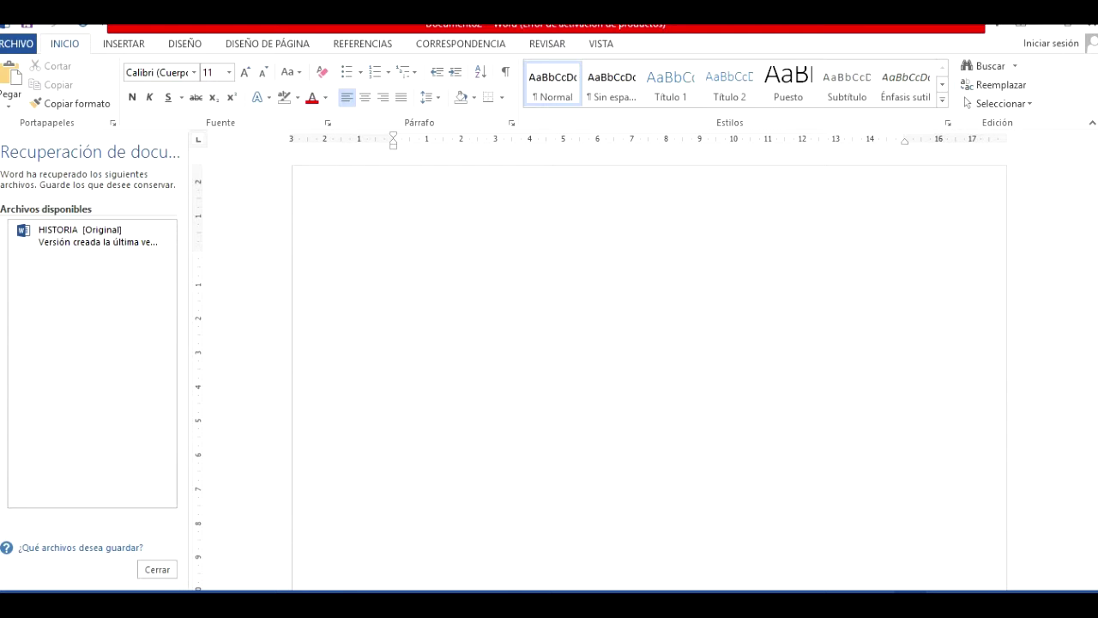
- Copy the title and the opening paragraph, through "muy amigos con", from the HISTORIA document
{"action": "left_click", "coordinate": [257, 558]}
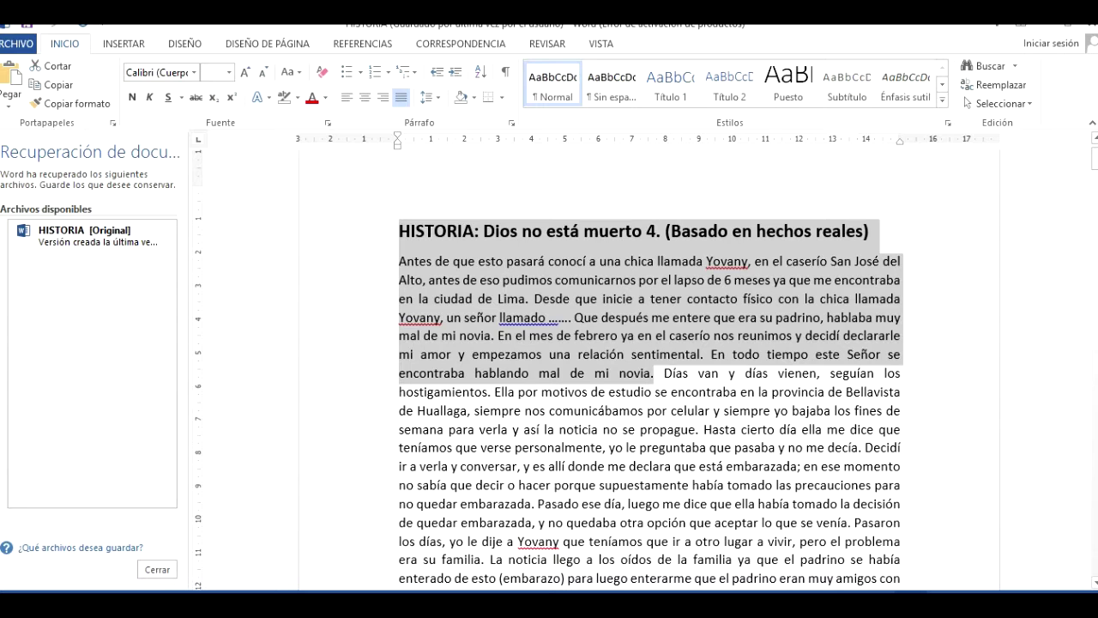
{"action": "left_click", "coordinate": [447, 230]}
{"action": "left_click_drag", "start_coordinate": [399, 230], "coordinate": [899, 573]}
{"action": "key", "text": "ctrl+c"}
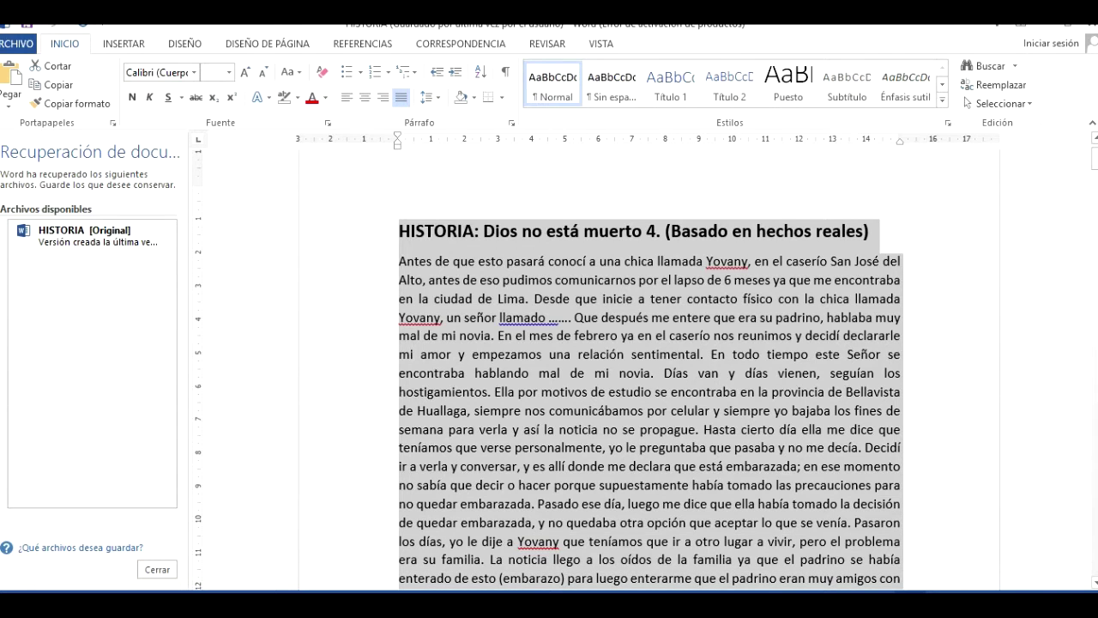
- Switch to the blank Documento2, paste the copied text, and replace its final word "con" with a period
{"action": "mouse_move", "coordinate": [344, 605]}
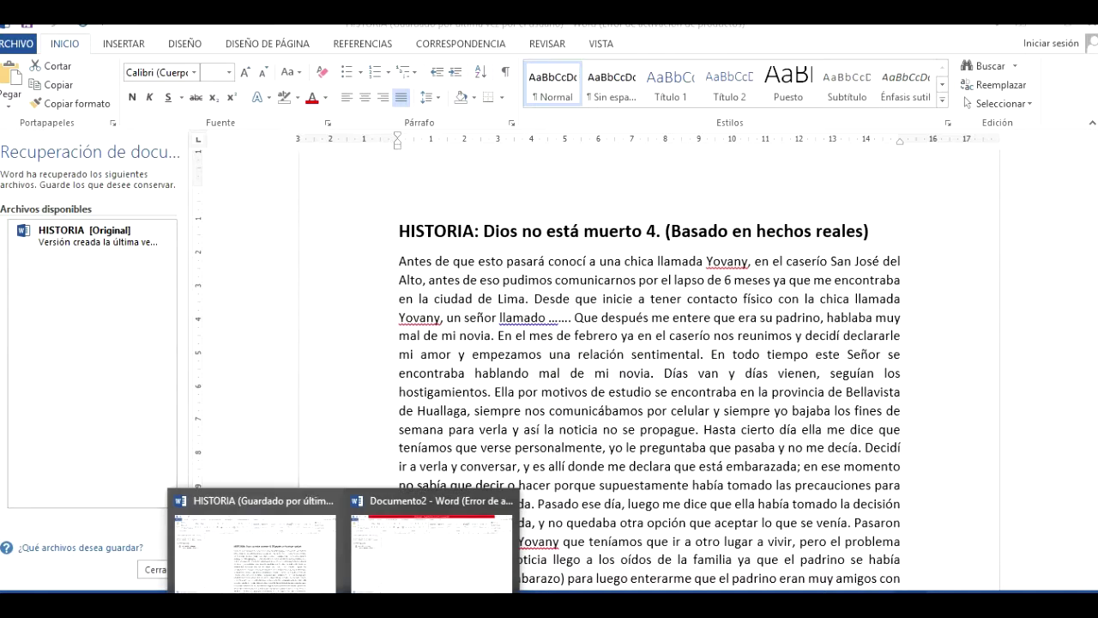
{"action": "left_click", "coordinate": [429, 545]}
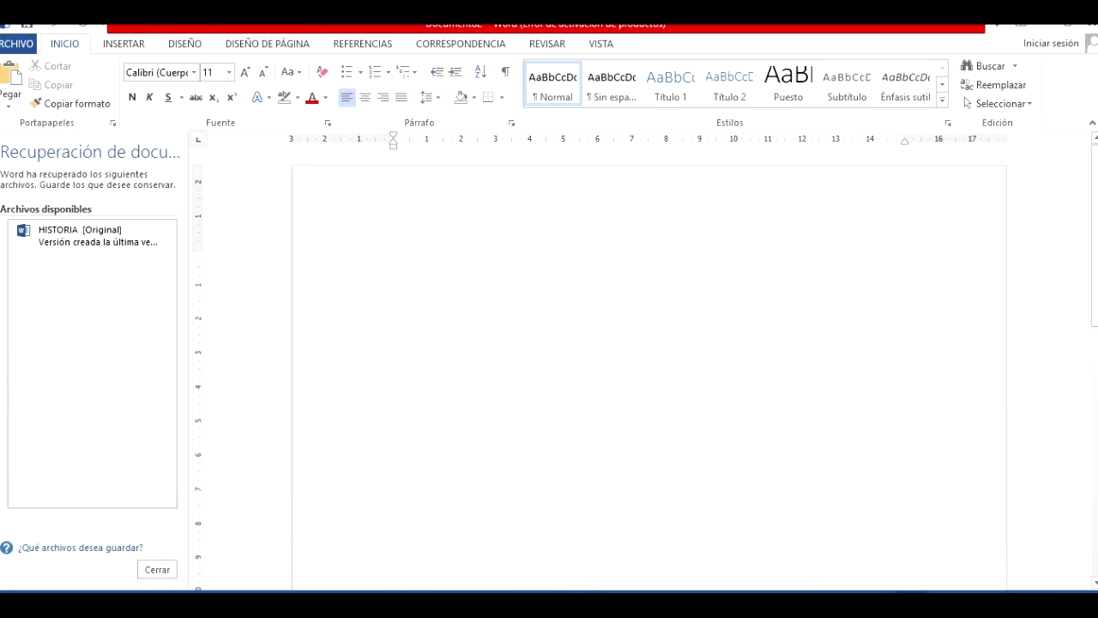
{"action": "key", "text": "ctrl+v"}
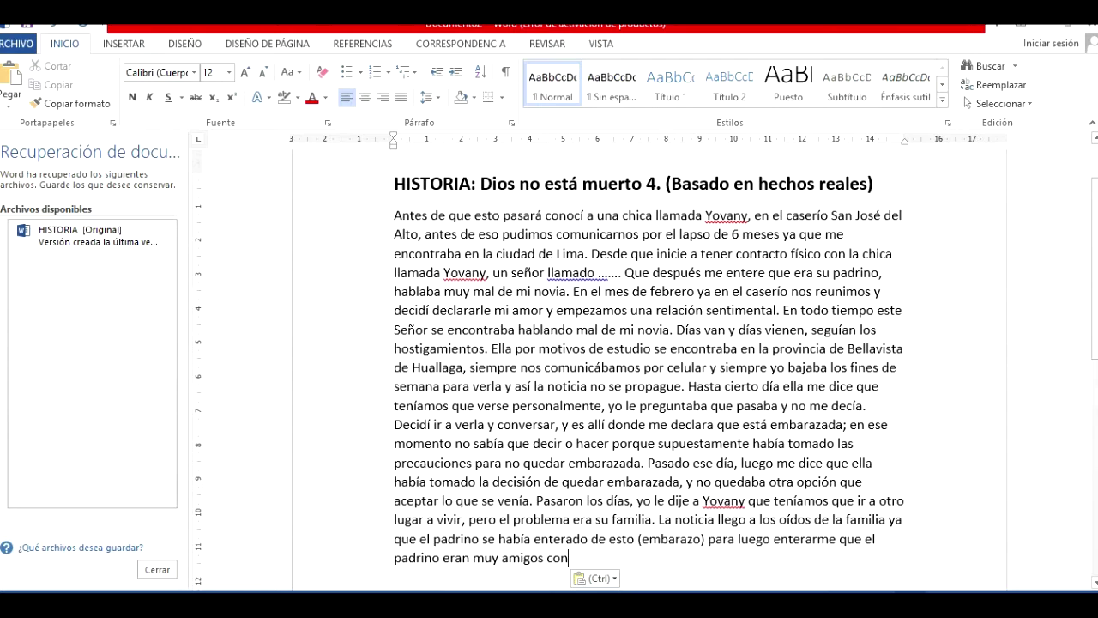
{"action": "double_click", "coordinate": [557, 558]}
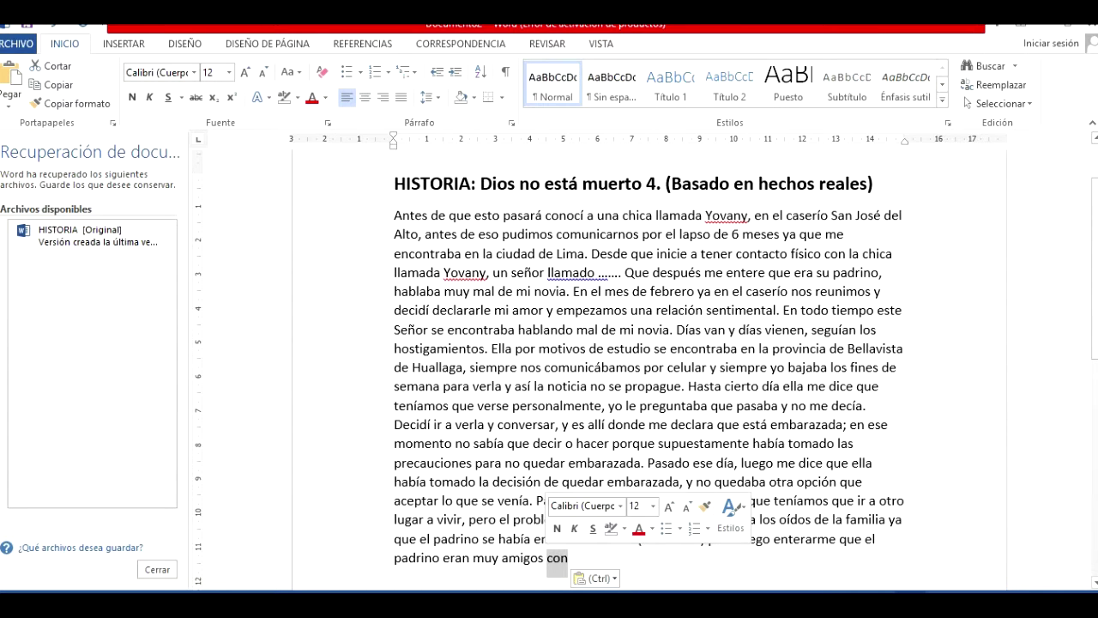
{"action": "key", "text": "BackSpace"}
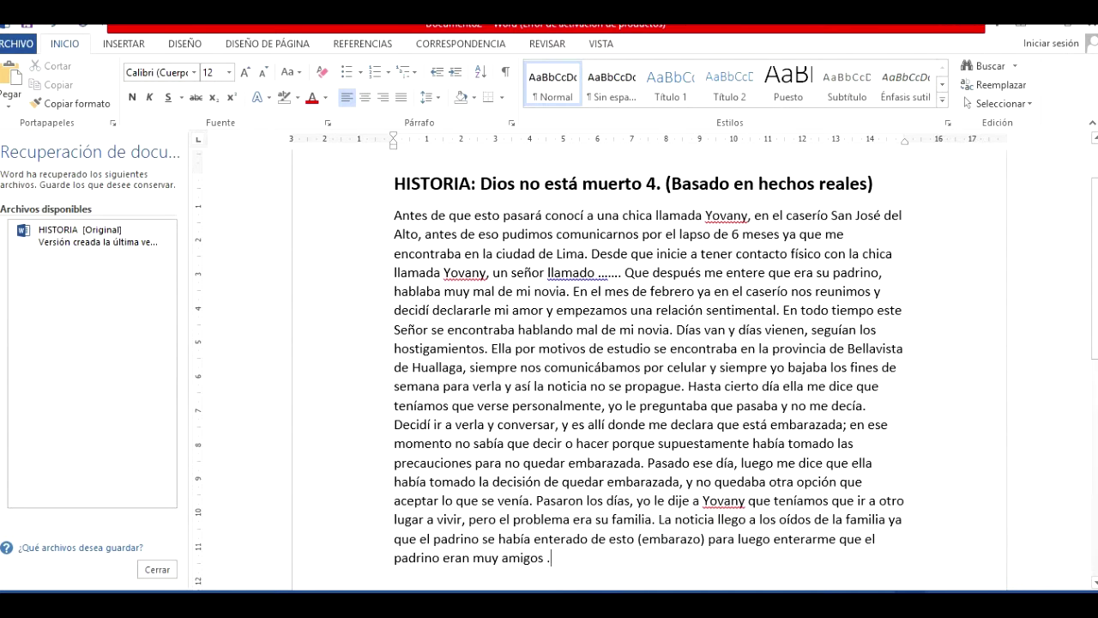
- Select the story title and try toggling bold, italic and underline, leaving only bold applied
{"action": "scroll", "coordinate": [627, 378], "scroll_direction": "up", "scroll_amount": 2}
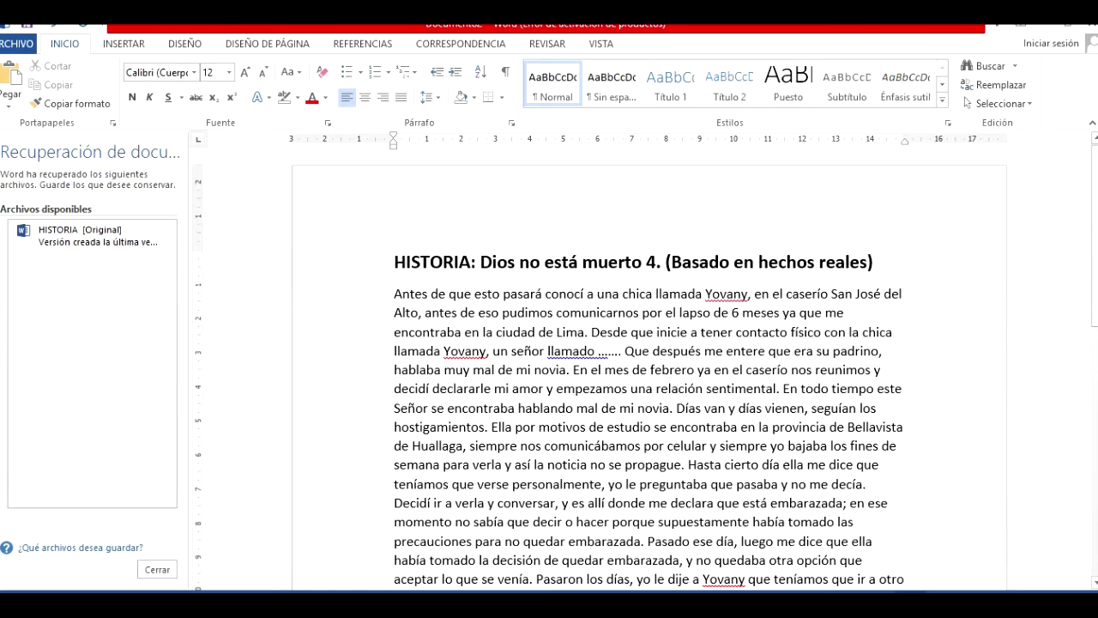
{"action": "left_click_drag", "start_coordinate": [393, 262], "coordinate": [885, 262]}
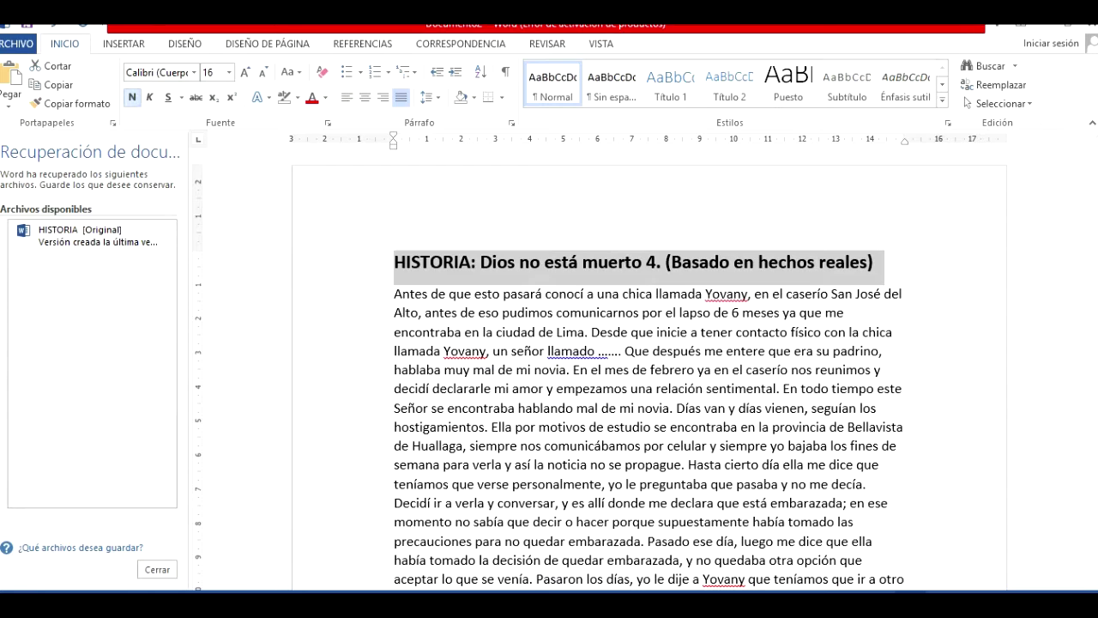
{"action": "left_click", "coordinate": [132, 97]}
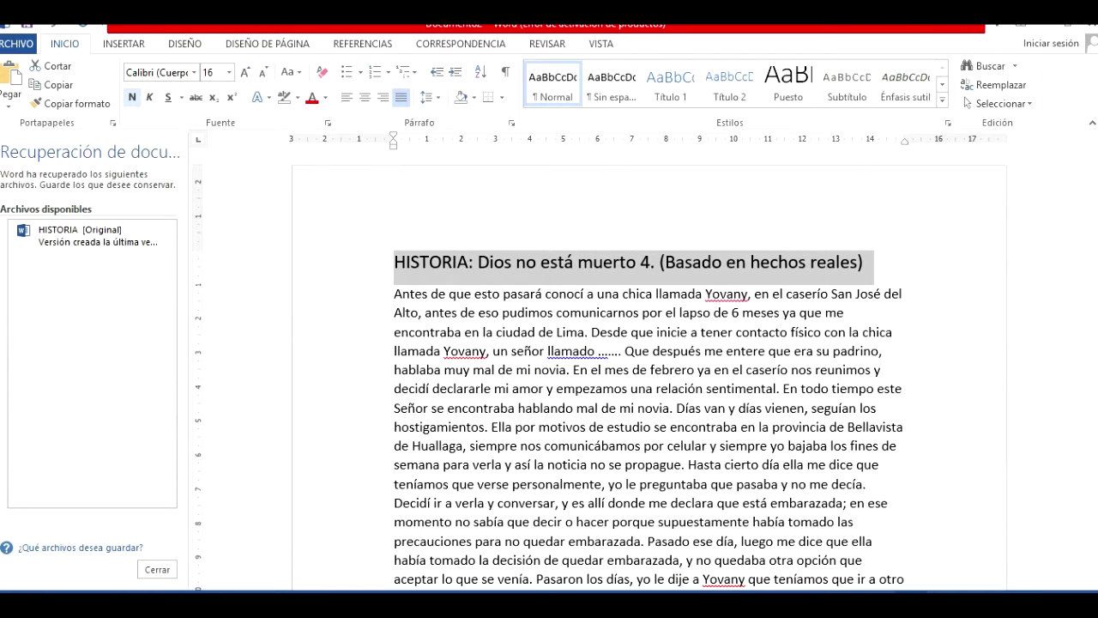
{"action": "left_click", "coordinate": [132, 97]}
{"action": "key", "text": "ctrl+k"}
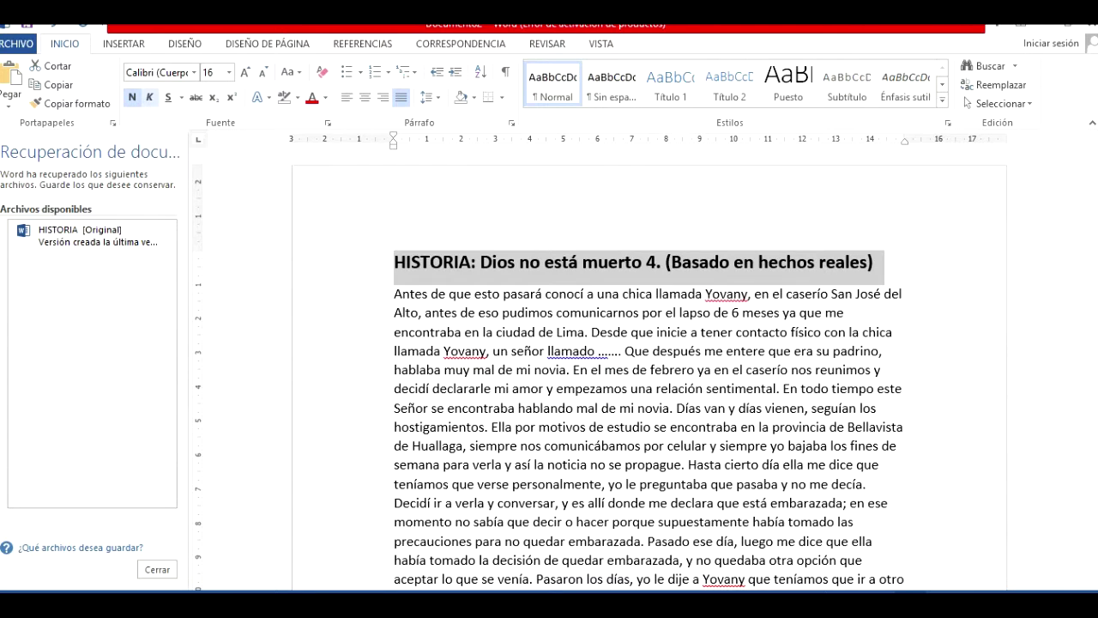
{"action": "left_click", "coordinate": [149, 97]}
{"action": "left_click", "coordinate": [149, 97]}
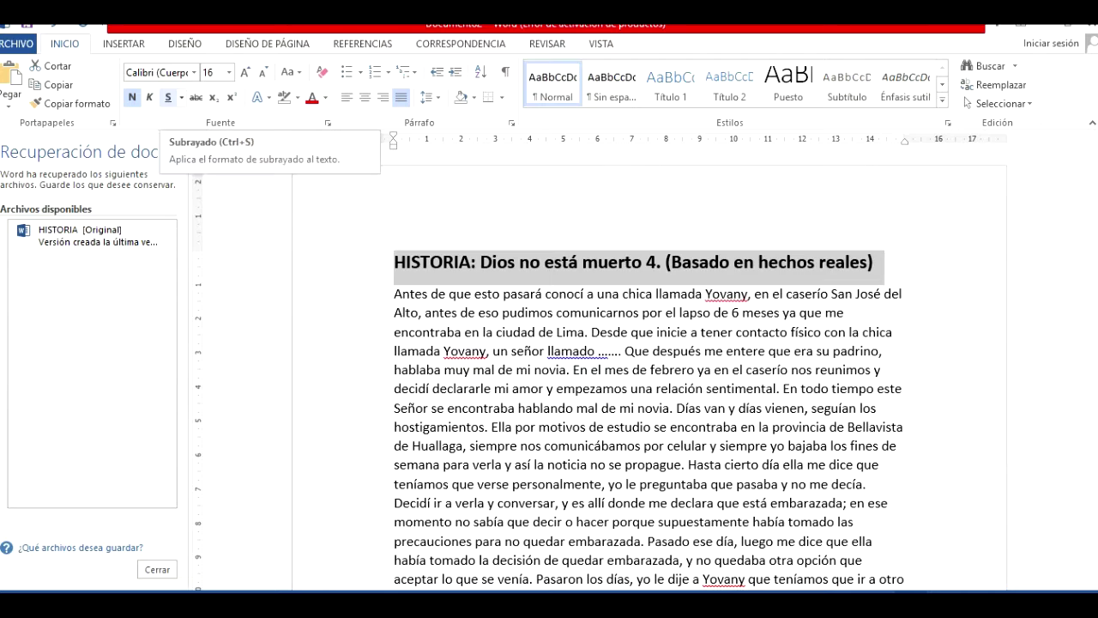
{"action": "left_click", "coordinate": [168, 97]}
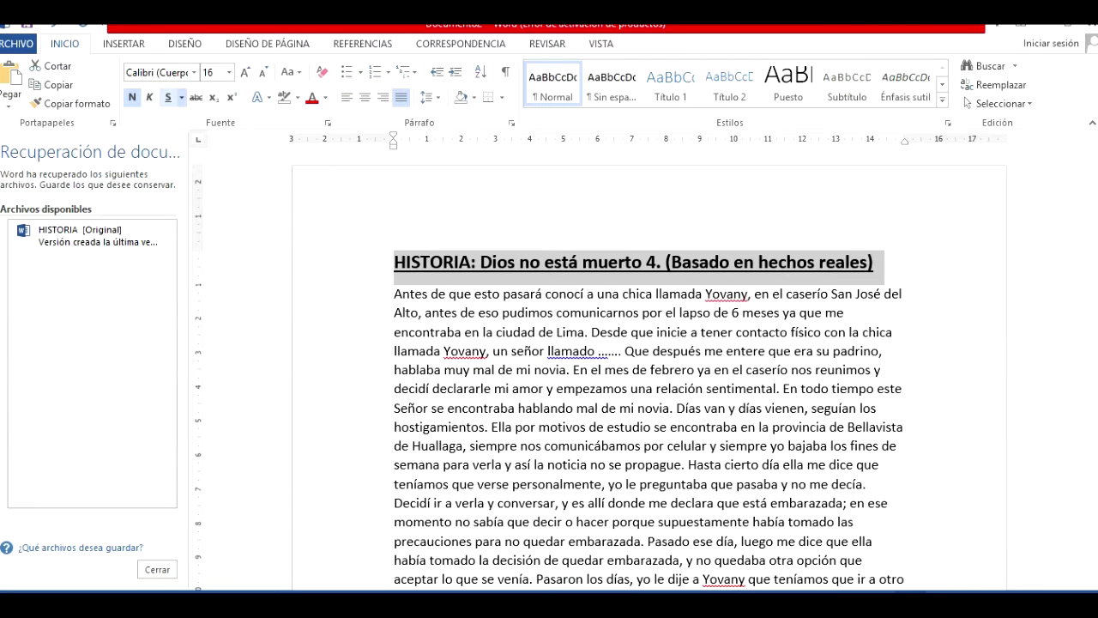
{"action": "left_click", "coordinate": [168, 97]}
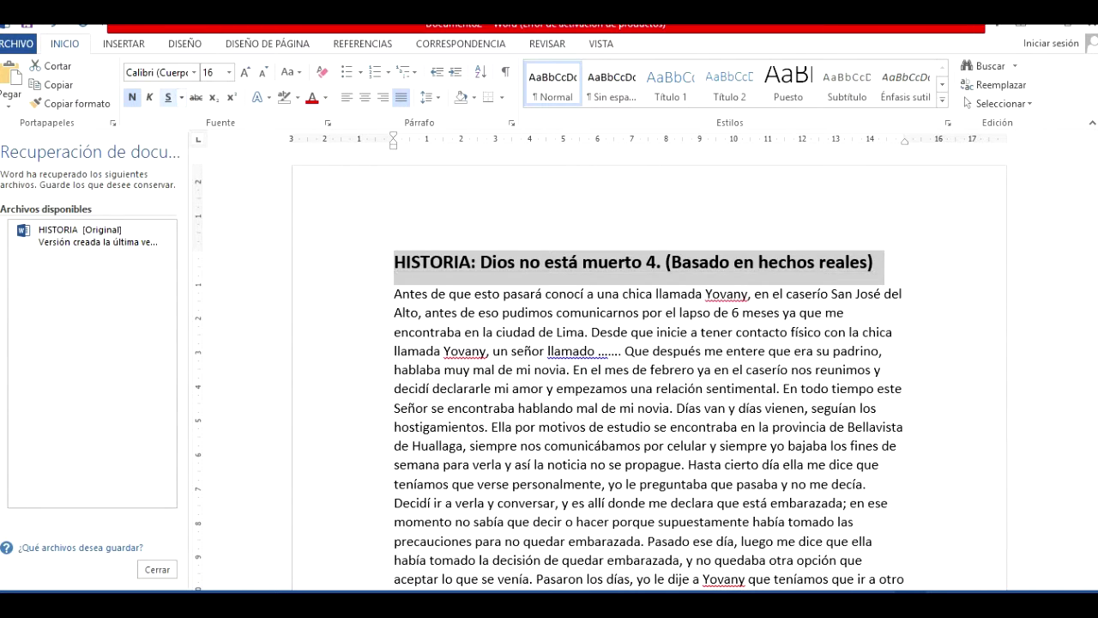
- Look through the available fonts for the title and enlarge its text to size 26
{"action": "left_click", "coordinate": [194, 72]}
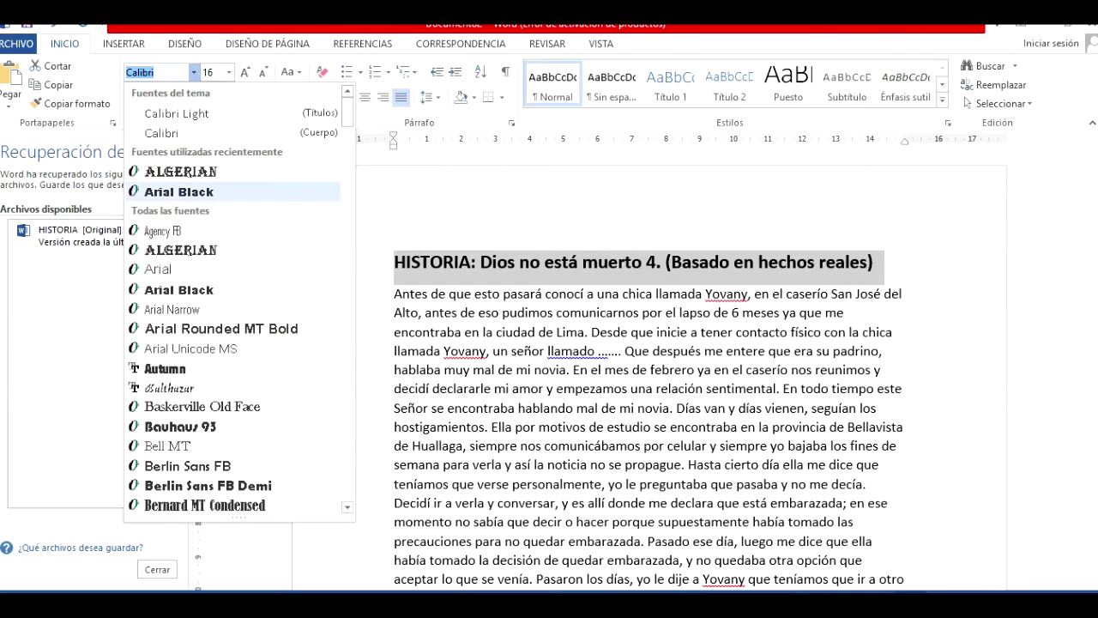
{"action": "left_click", "coordinate": [156, 72]}
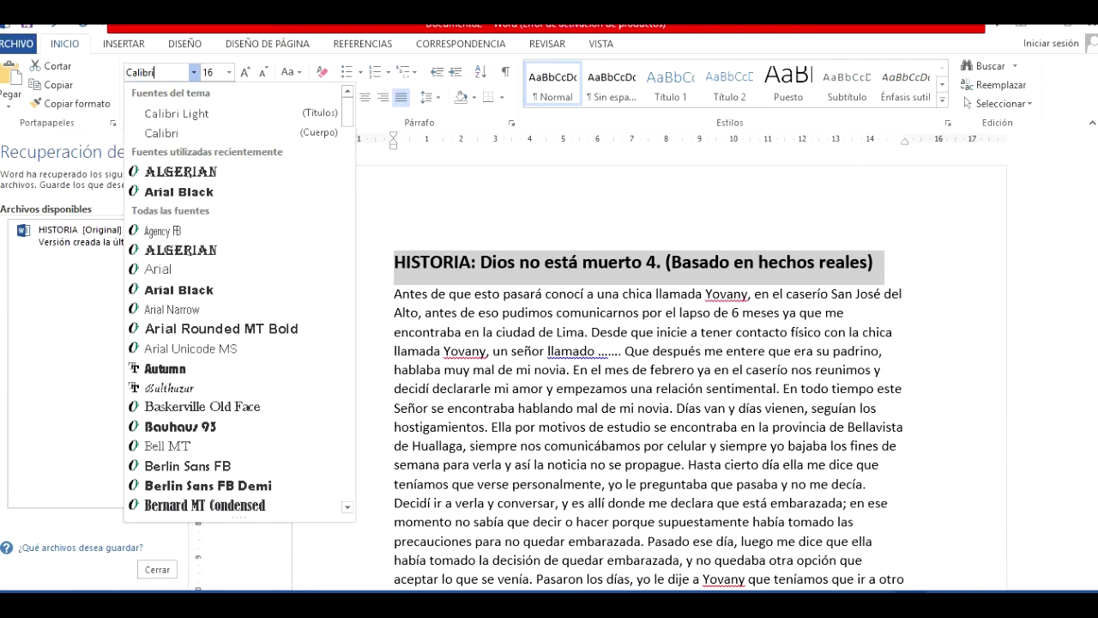
{"action": "left_click", "coordinate": [245, 72]}
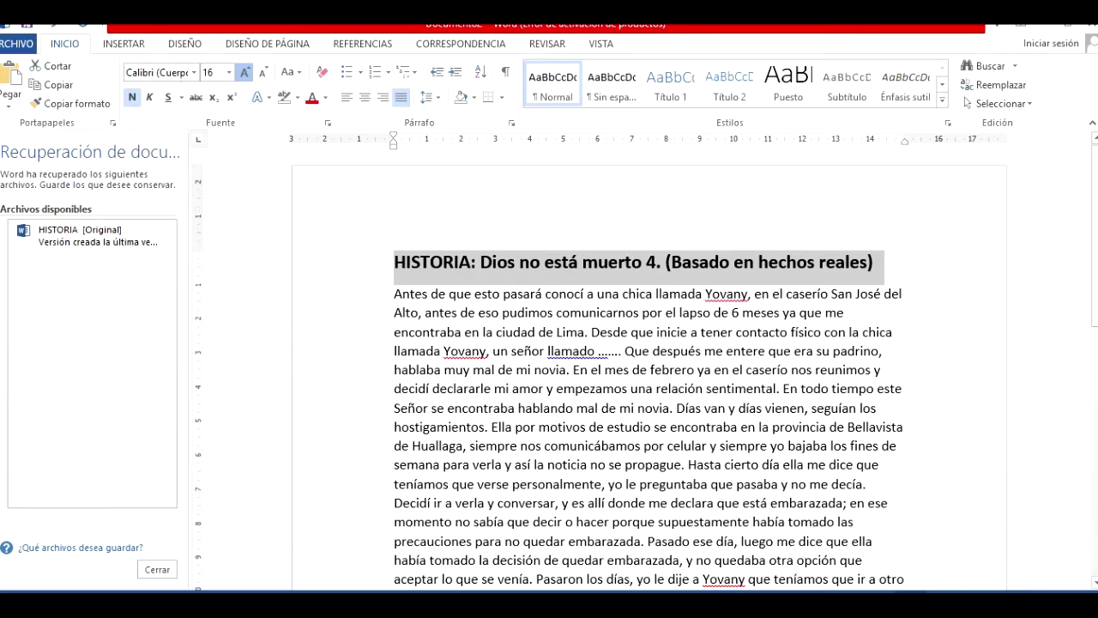
{"action": "left_click", "coordinate": [245, 72]}
{"action": "left_click", "coordinate": [245, 72]}
{"action": "left_click", "coordinate": [245, 72]}
{"action": "left_click", "coordinate": [245, 72]}
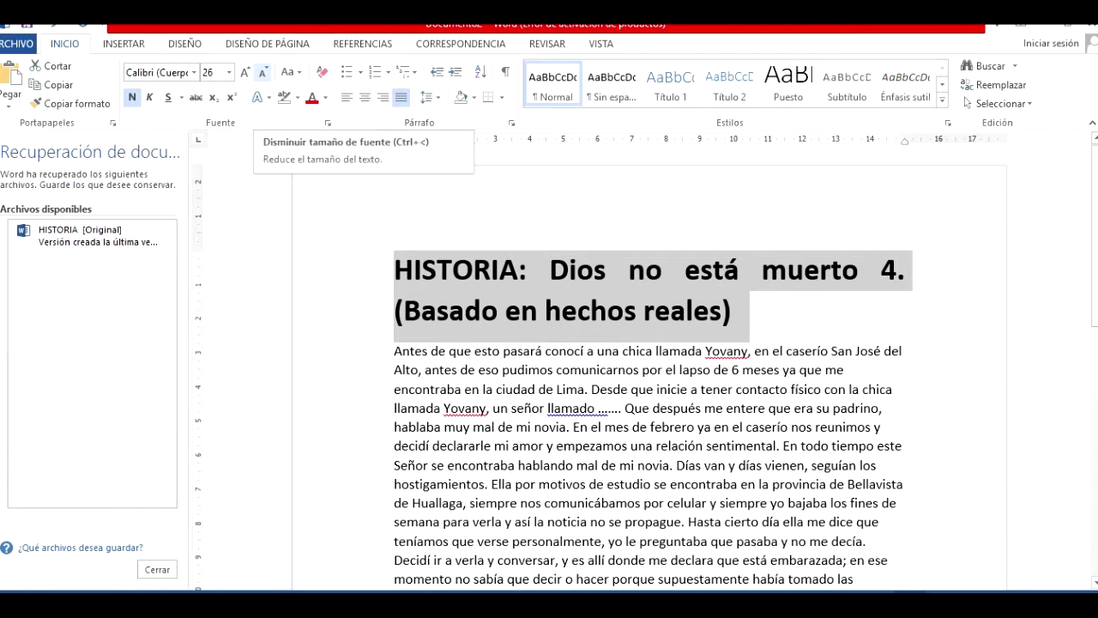
- Reduce the title's font size to 16
{"action": "left_click", "coordinate": [263, 72]}
{"action": "left_click", "coordinate": [263, 72]}
{"action": "left_click", "coordinate": [264, 73]}
{"action": "left_click", "coordinate": [263, 73]}
{"action": "left_click", "coordinate": [263, 72]}
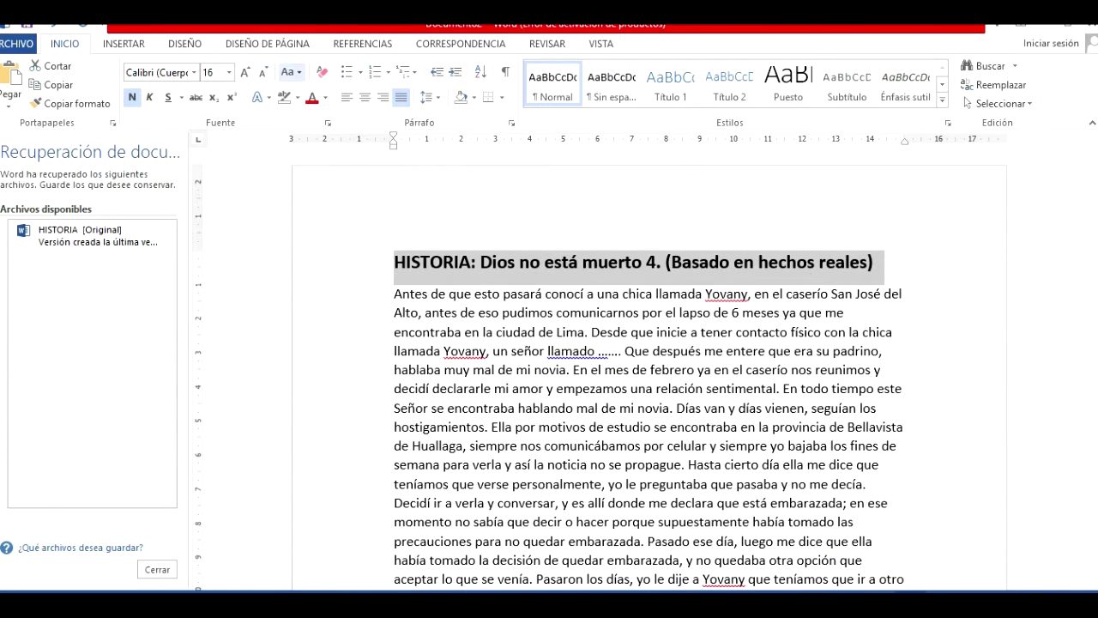
- Convert the title to lowercase and then to uppercase, and reduce its font size to 14
{"action": "left_click", "coordinate": [292, 72]}
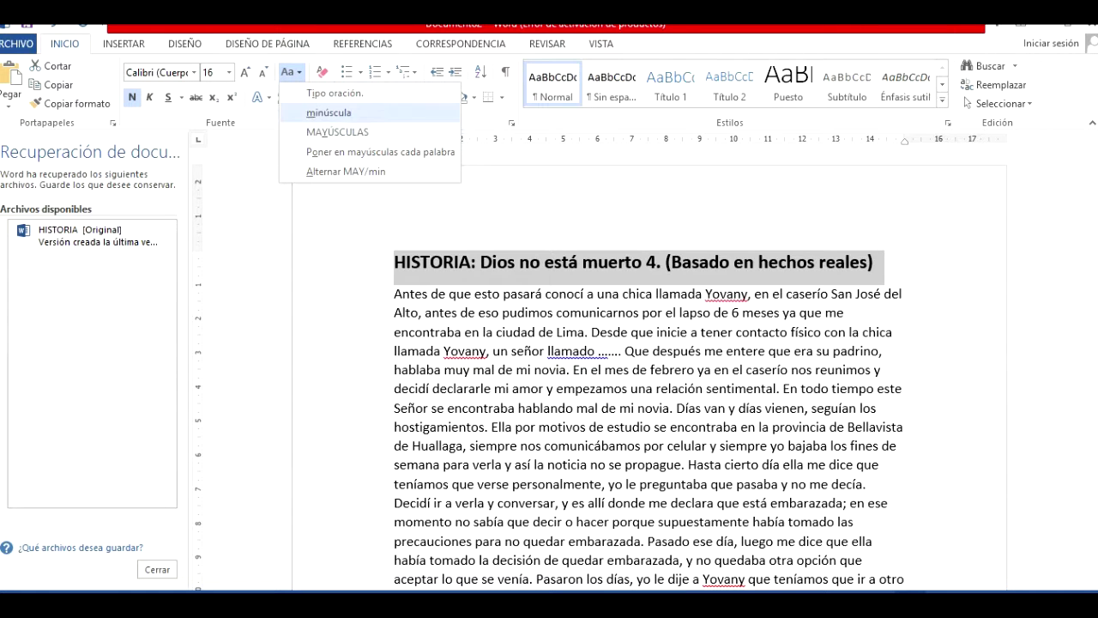
{"action": "left_click", "coordinate": [329, 112]}
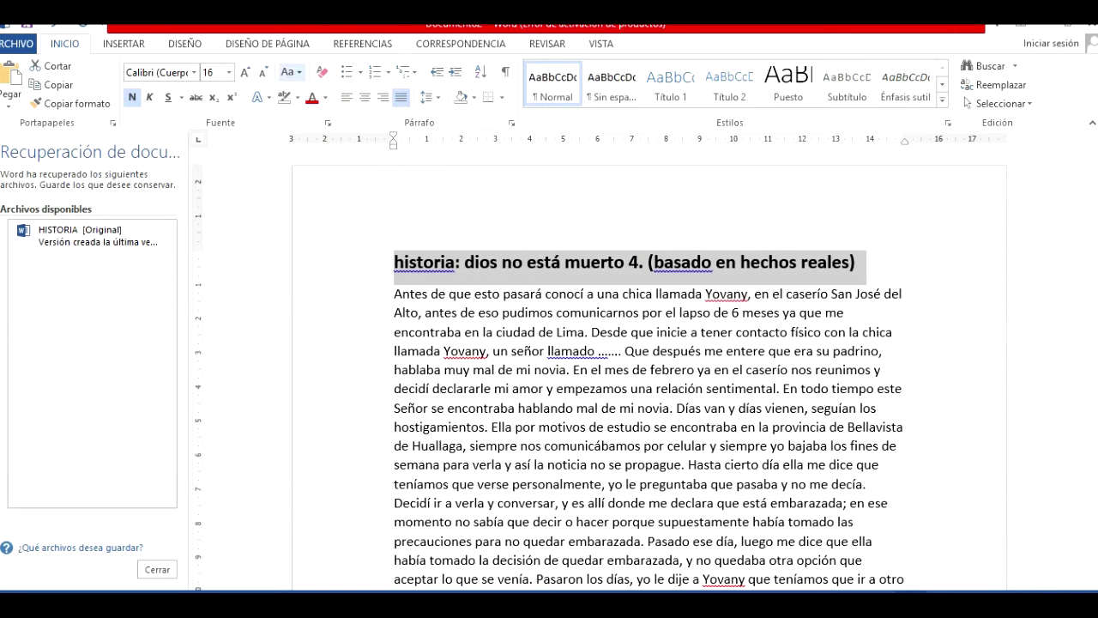
{"action": "left_click", "coordinate": [289, 72]}
{"action": "left_click", "coordinate": [338, 131]}
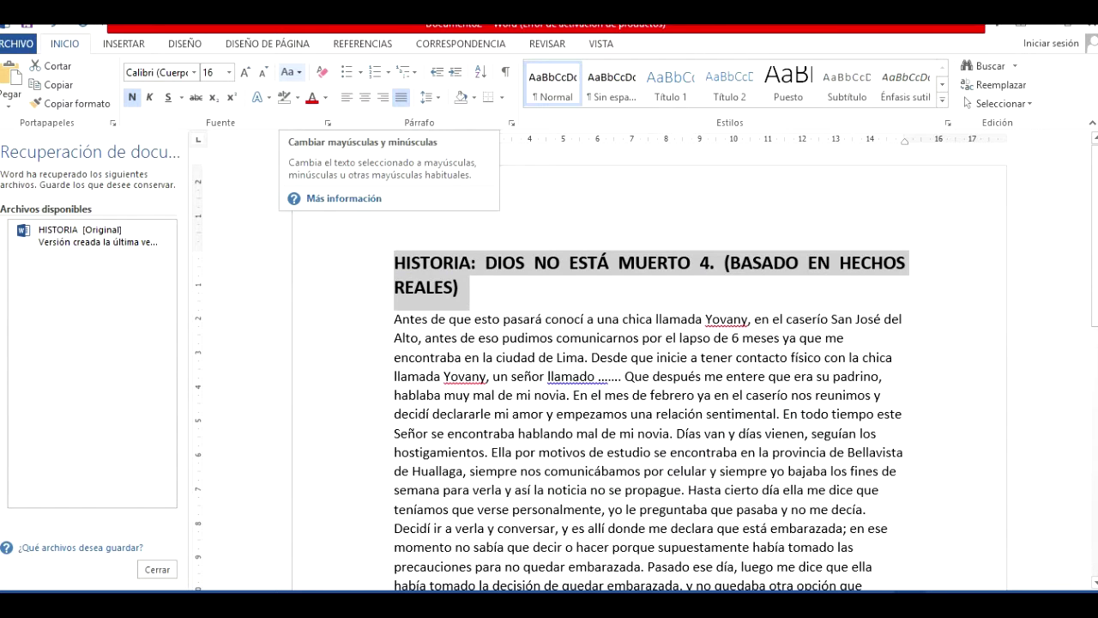
{"action": "left_click", "coordinate": [262, 72]}
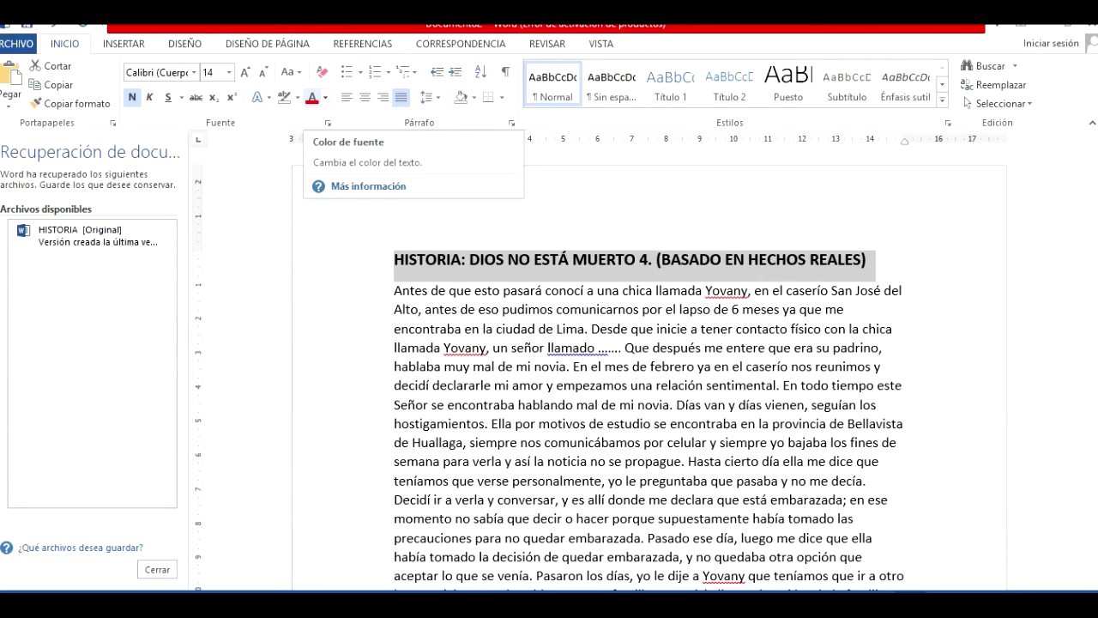
- Color the title text red and deselect it
{"action": "left_click", "coordinate": [311, 97]}
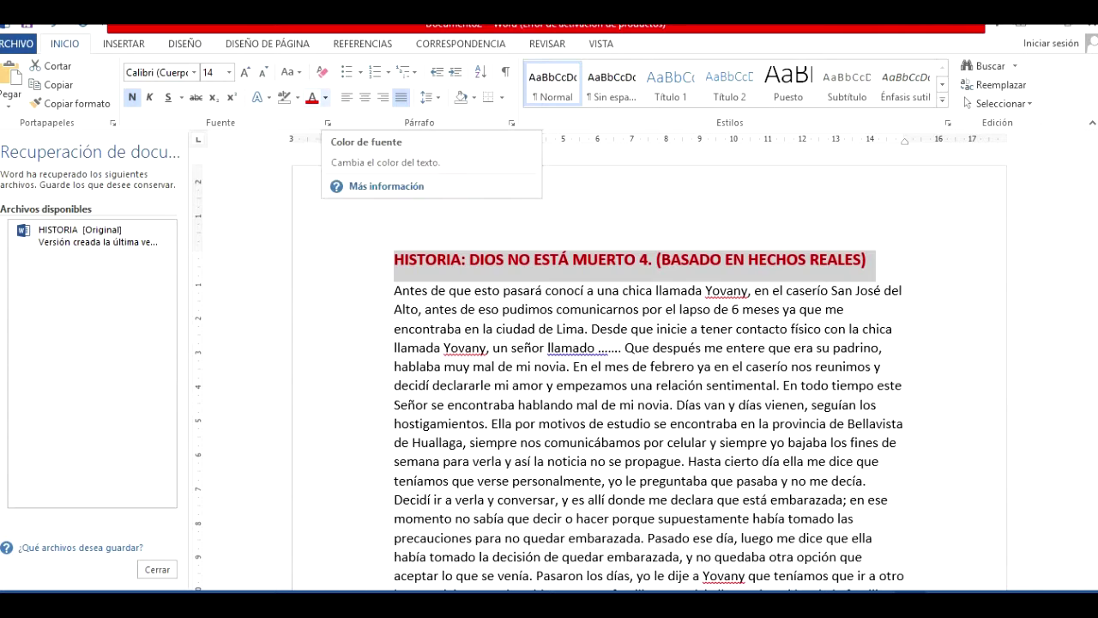
{"action": "left_click", "coordinate": [326, 97]}
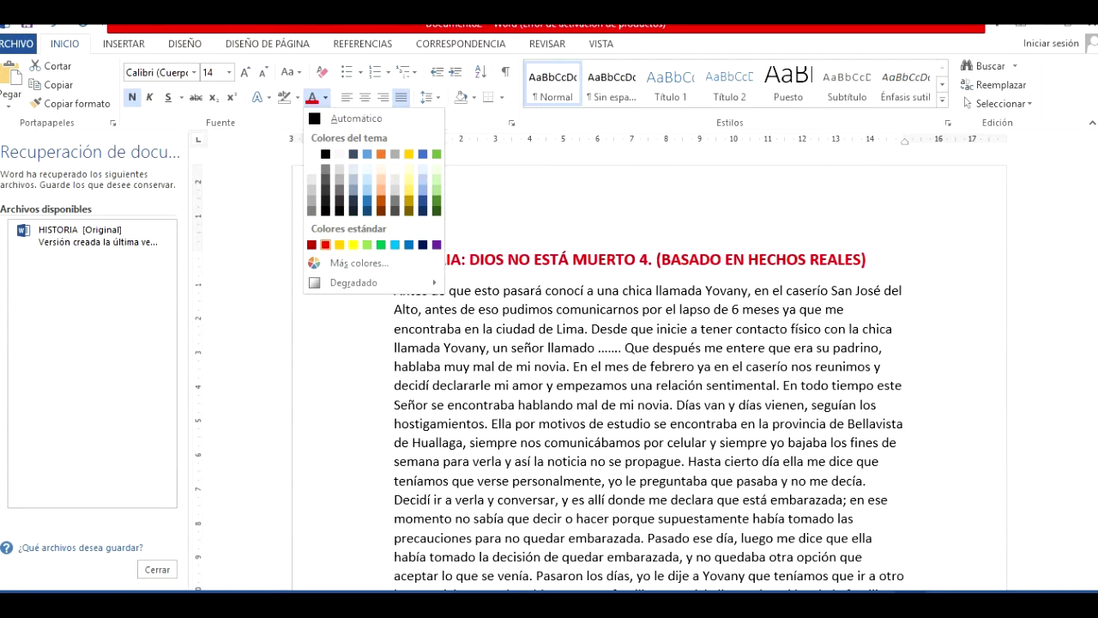
{"action": "left_click", "coordinate": [325, 245]}
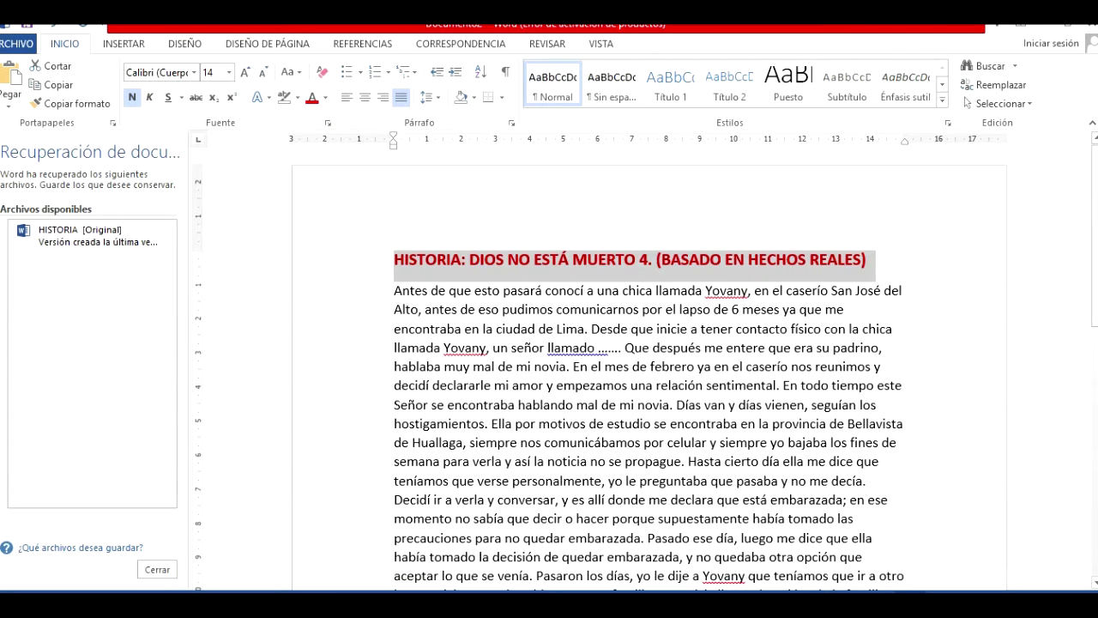
{"action": "left_click", "coordinate": [869, 260]}
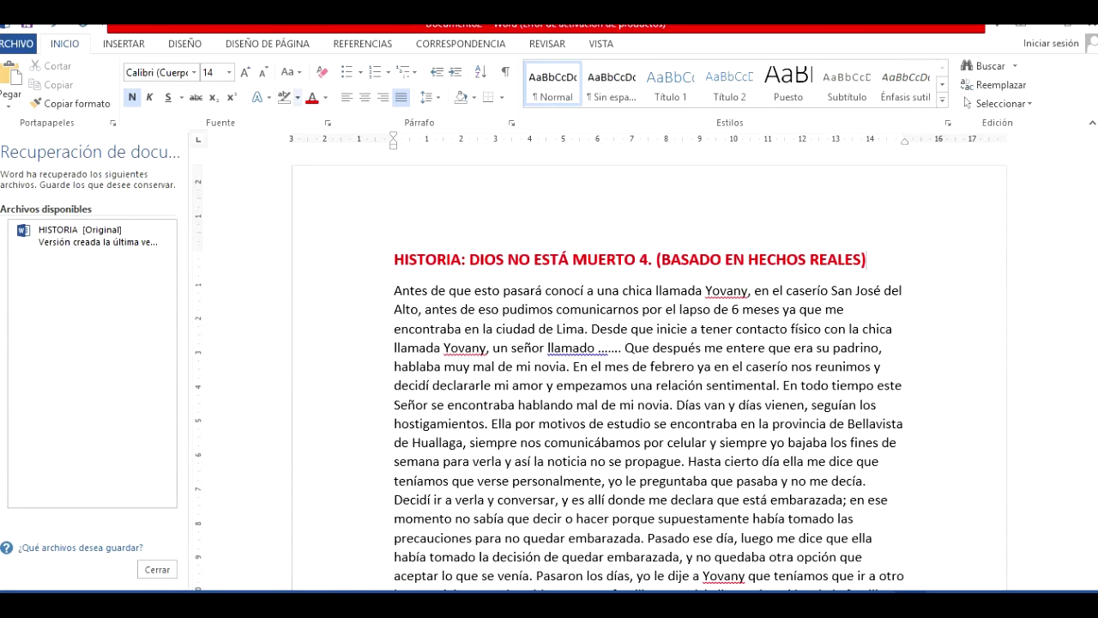
{"action": "left_click", "coordinate": [263, 97]}
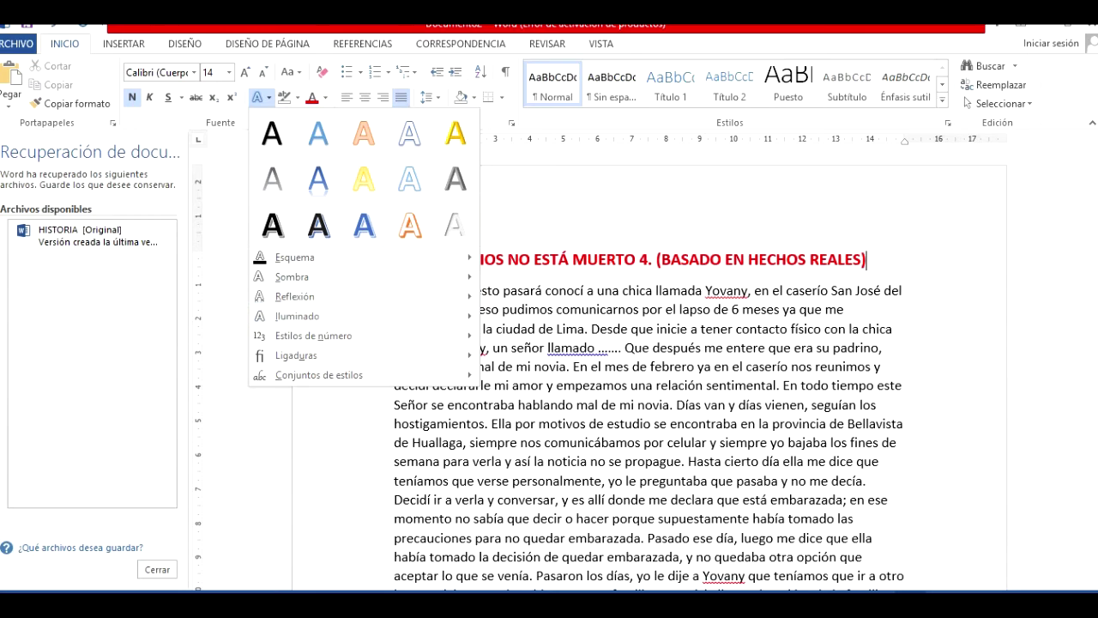
{"action": "left_click", "coordinate": [260, 97]}
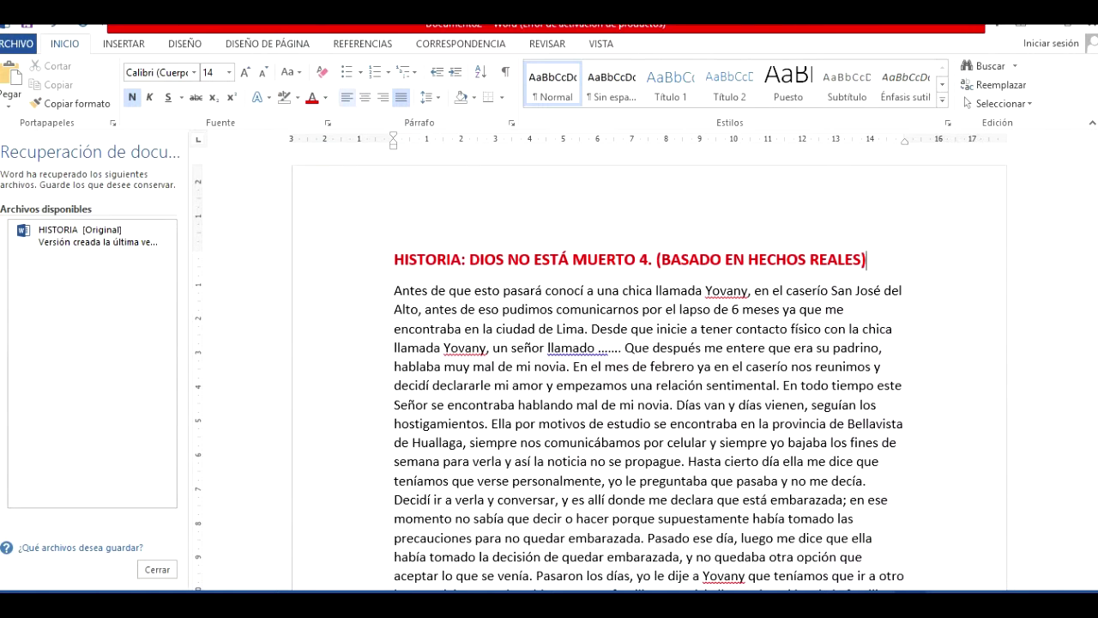
- Try left, centered and right alignment on the title, and return it to justified
{"action": "left_click", "coordinate": [347, 97]}
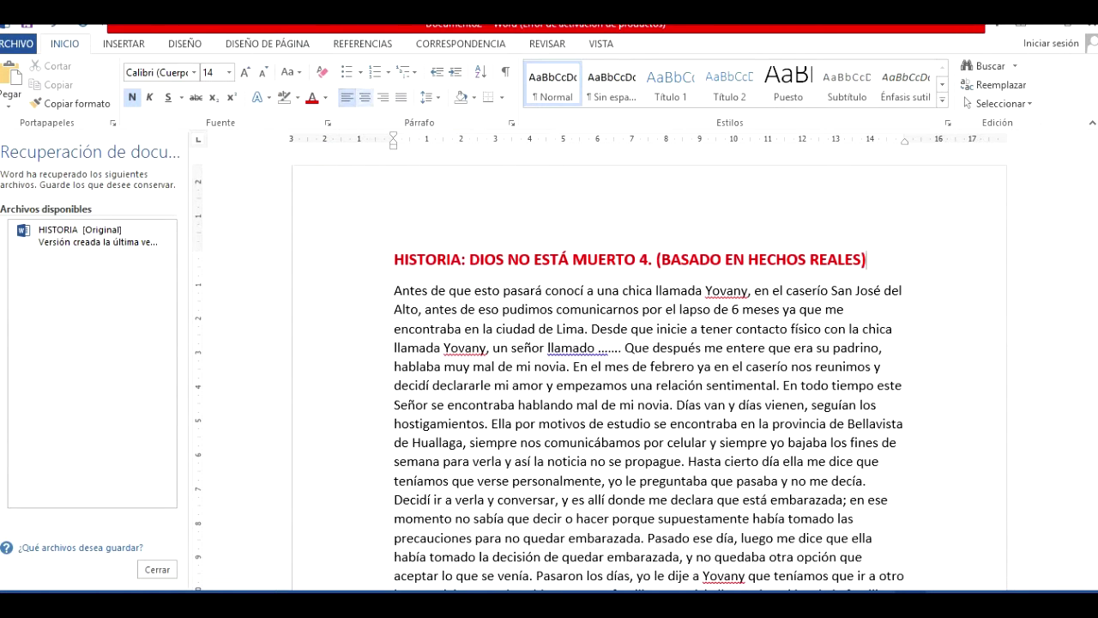
{"action": "left_click", "coordinate": [364, 97]}
{"action": "left_click", "coordinate": [365, 97]}
{"action": "left_click", "coordinate": [382, 97]}
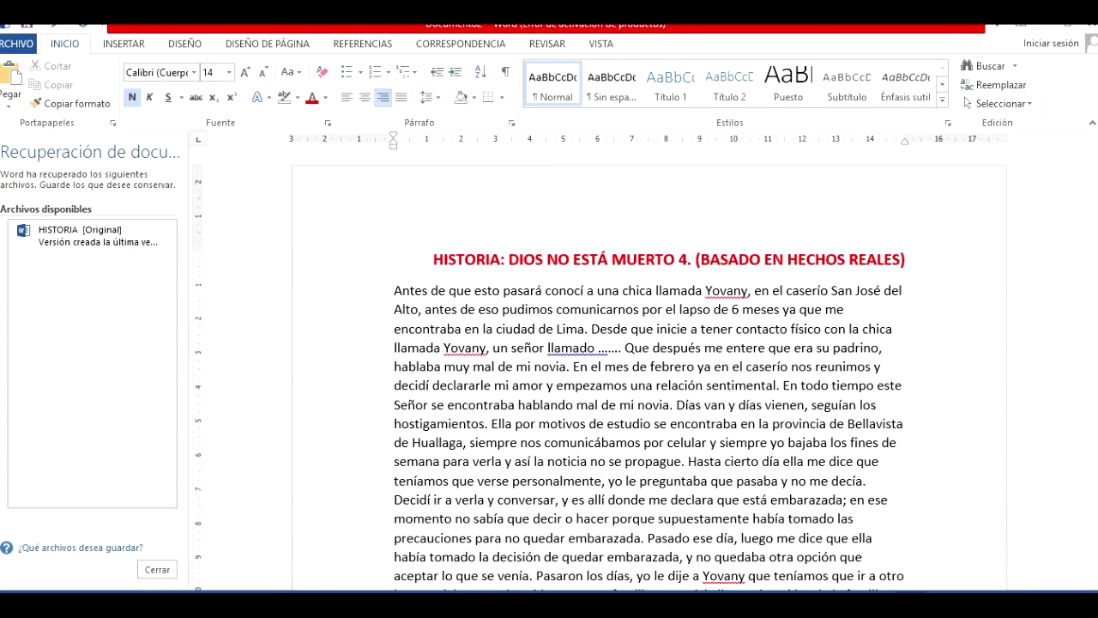
{"action": "left_click", "coordinate": [401, 97]}
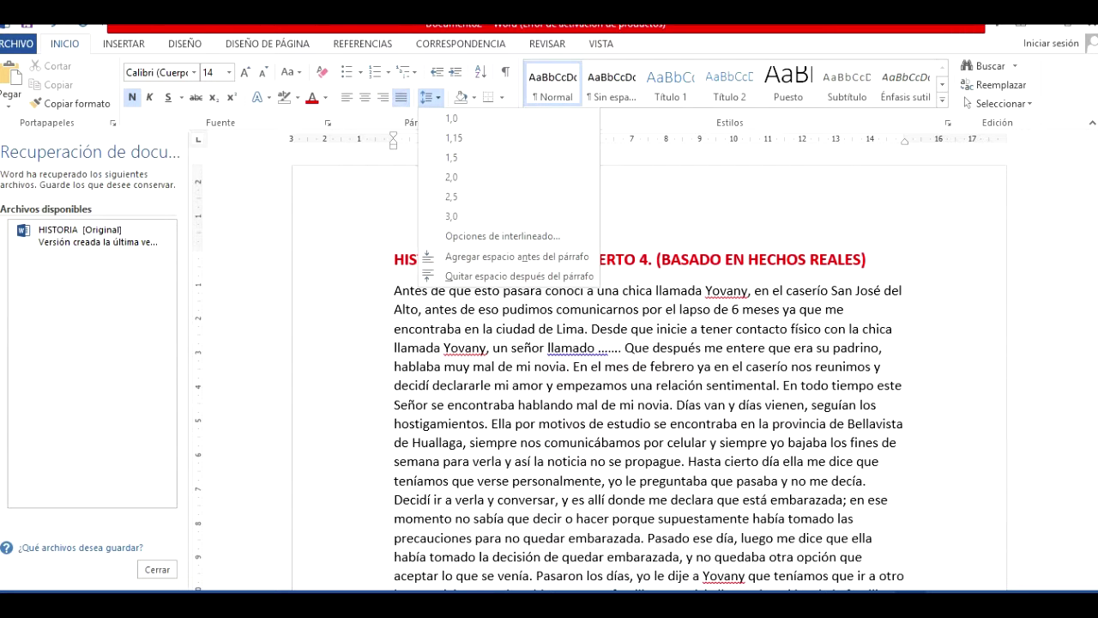
{"action": "left_click", "coordinate": [429, 96]}
{"action": "left_click", "coordinate": [661, 210]}
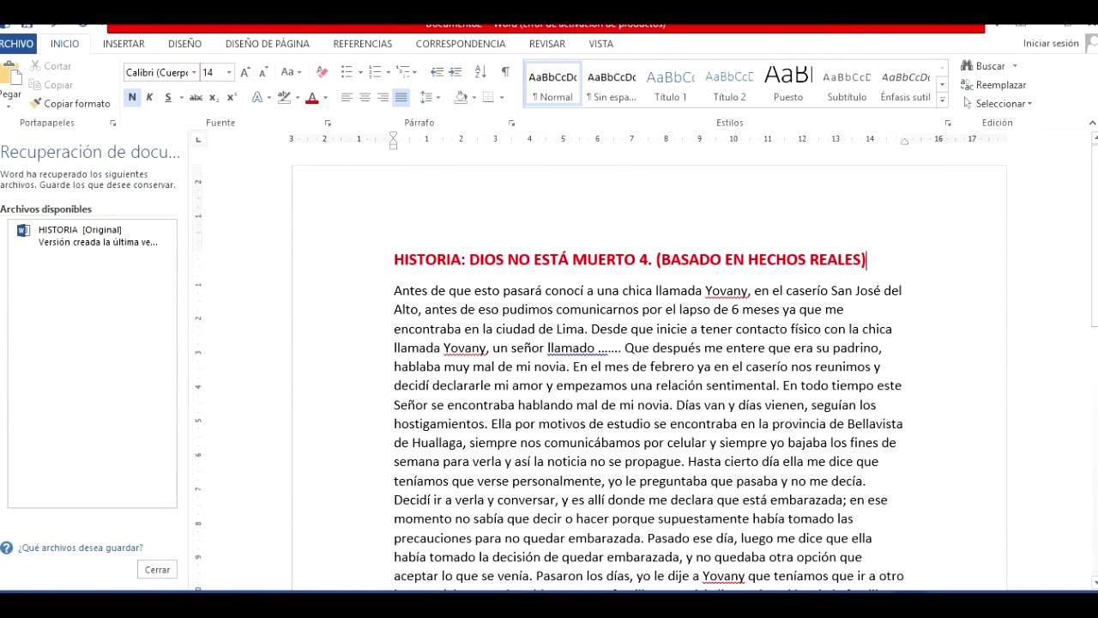
- Set the title paragraph's shading to no color (Sin color)
{"action": "left_click", "coordinate": [474, 98]}
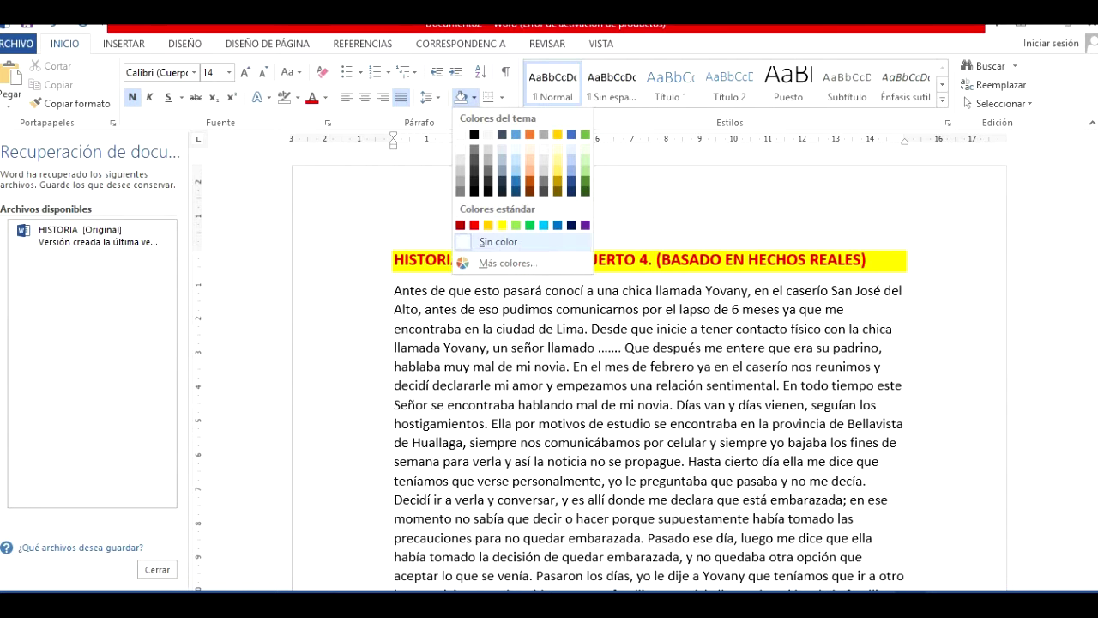
{"action": "left_click", "coordinate": [494, 242]}
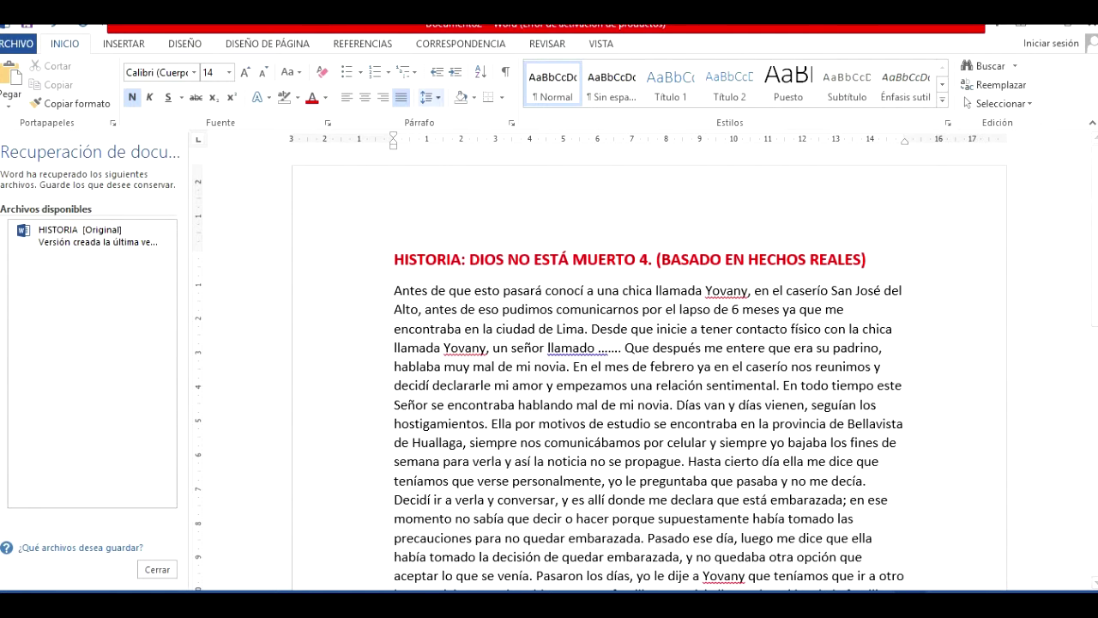
- Justify the story paragraph below the title, try centered alignment on it, and return it to justified
{"action": "left_click", "coordinate": [616, 260]}
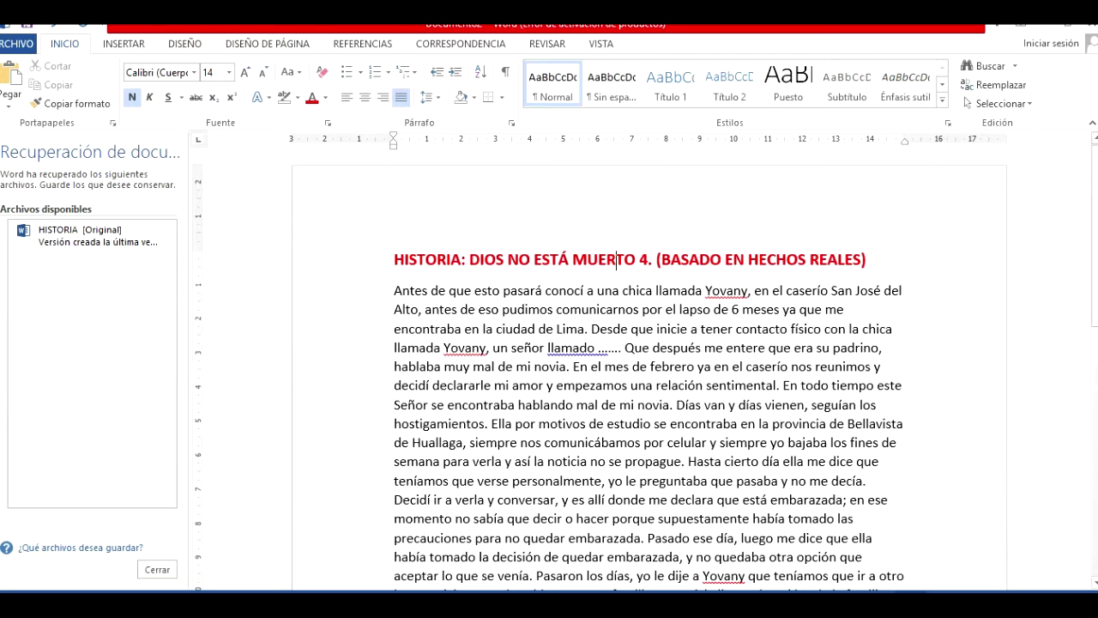
{"action": "left_click_drag", "start_coordinate": [395, 291], "coordinate": [904, 585]}
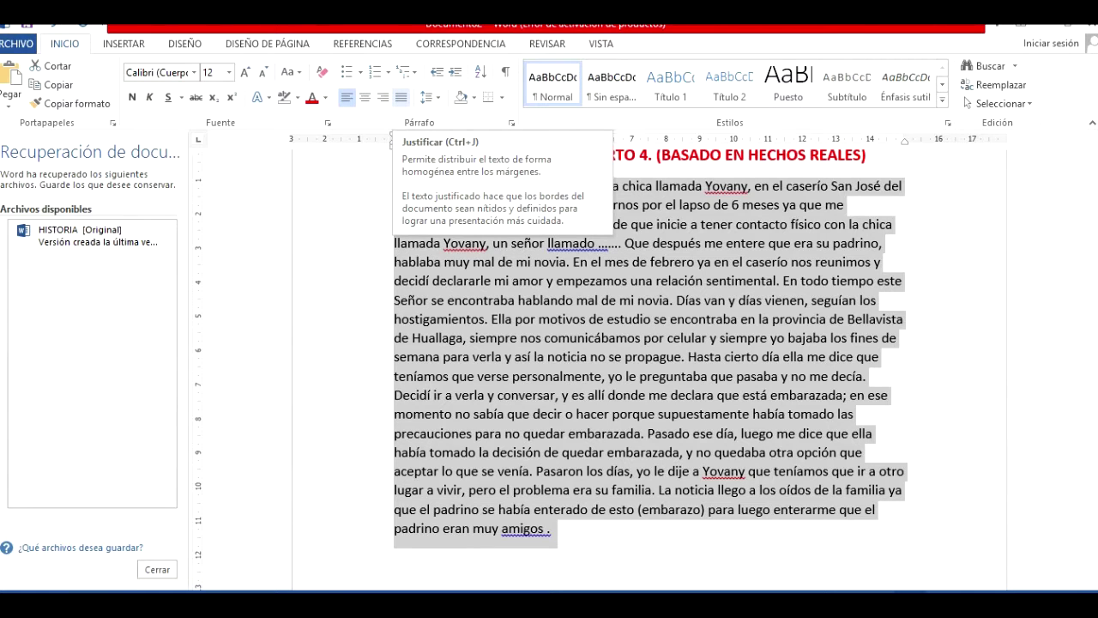
{"action": "left_click", "coordinate": [401, 97]}
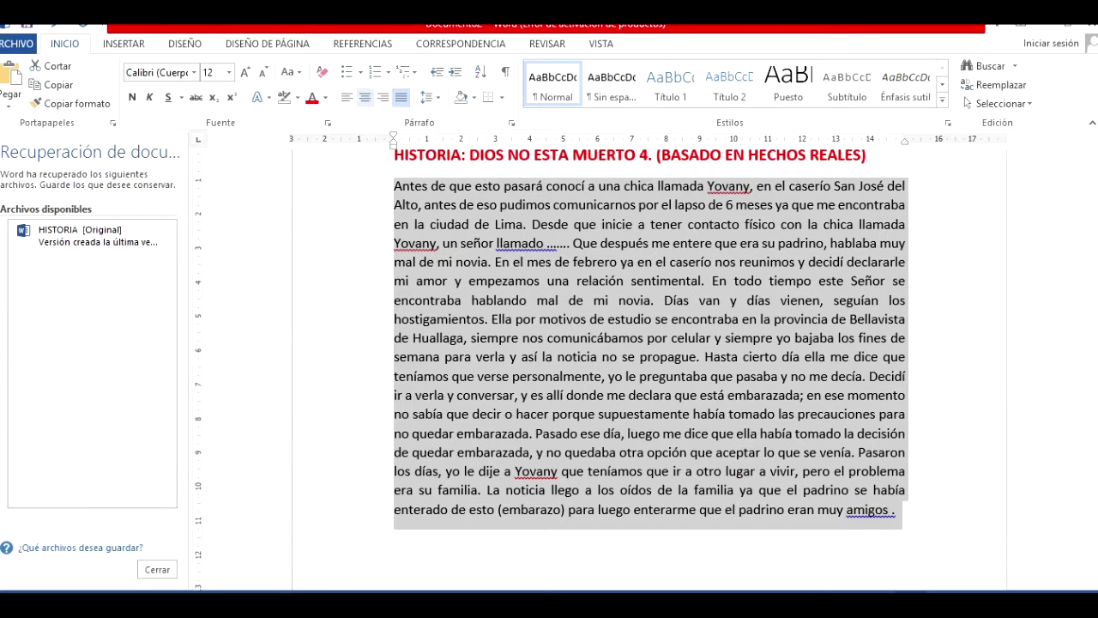
{"action": "left_click", "coordinate": [364, 97]}
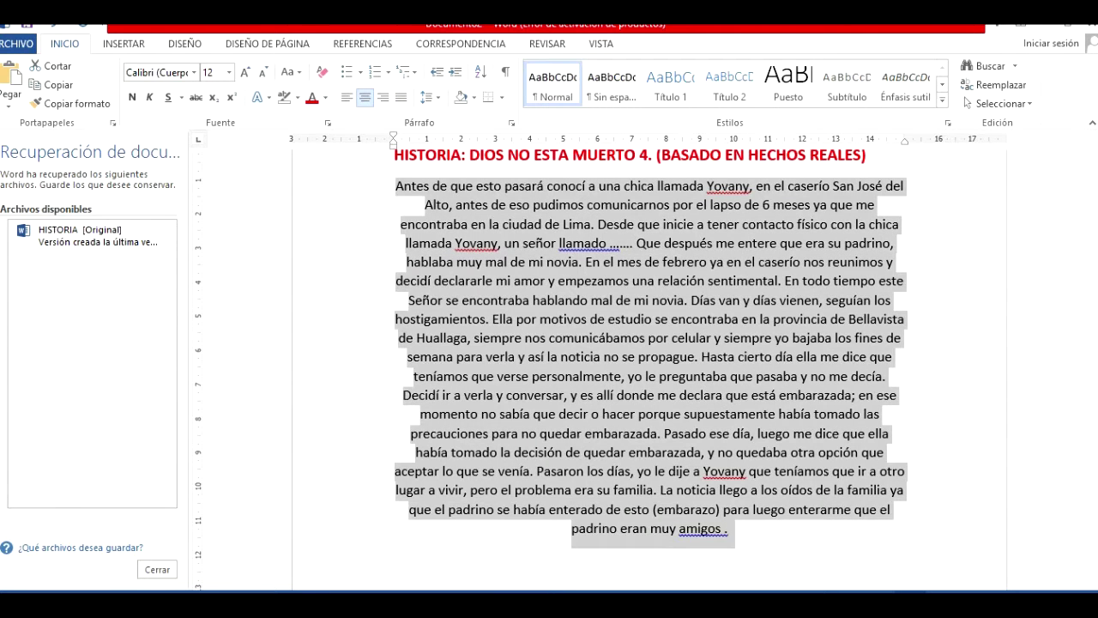
{"action": "left_click", "coordinate": [401, 97]}
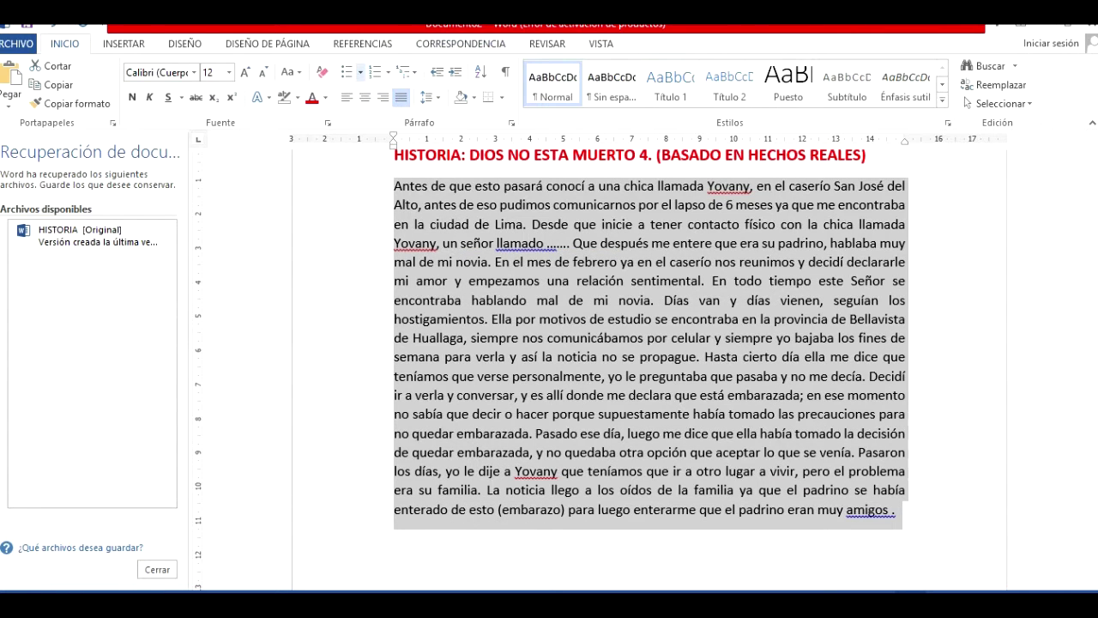
- Try a solid round bullet on the story paragraph and remove the bullet
{"action": "left_click", "coordinate": [361, 72]}
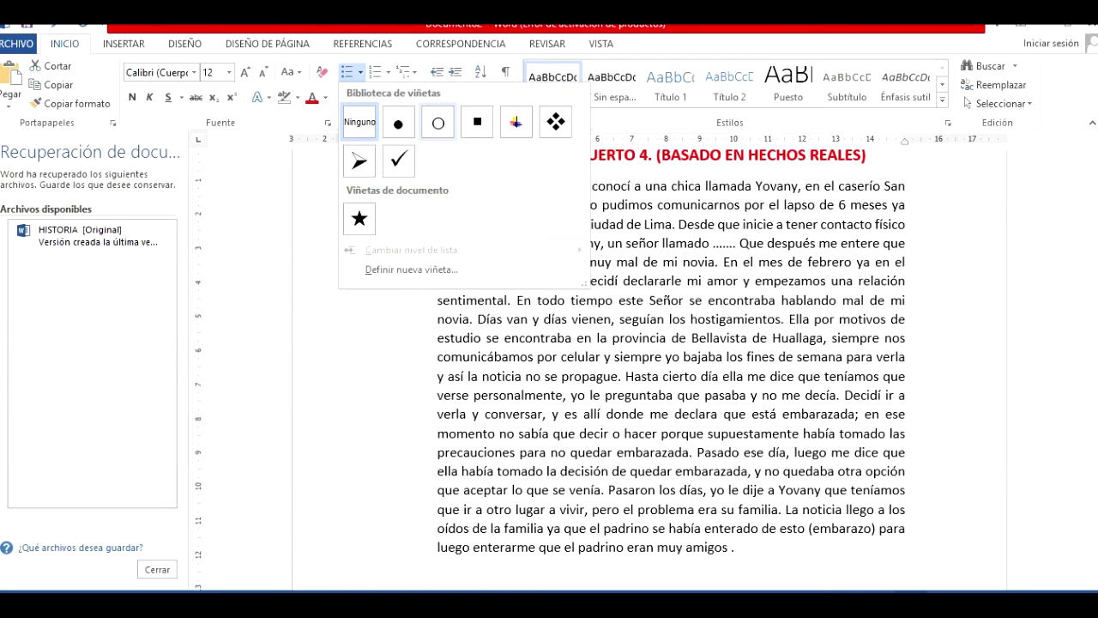
{"action": "left_click", "coordinate": [398, 122]}
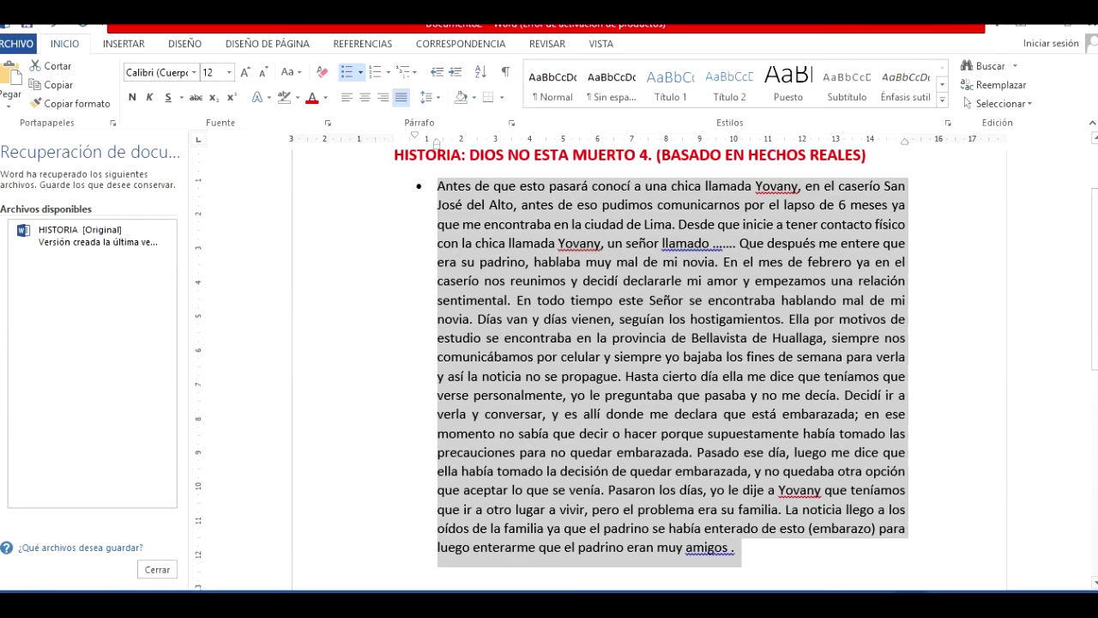
{"action": "left_click", "coordinate": [361, 72]}
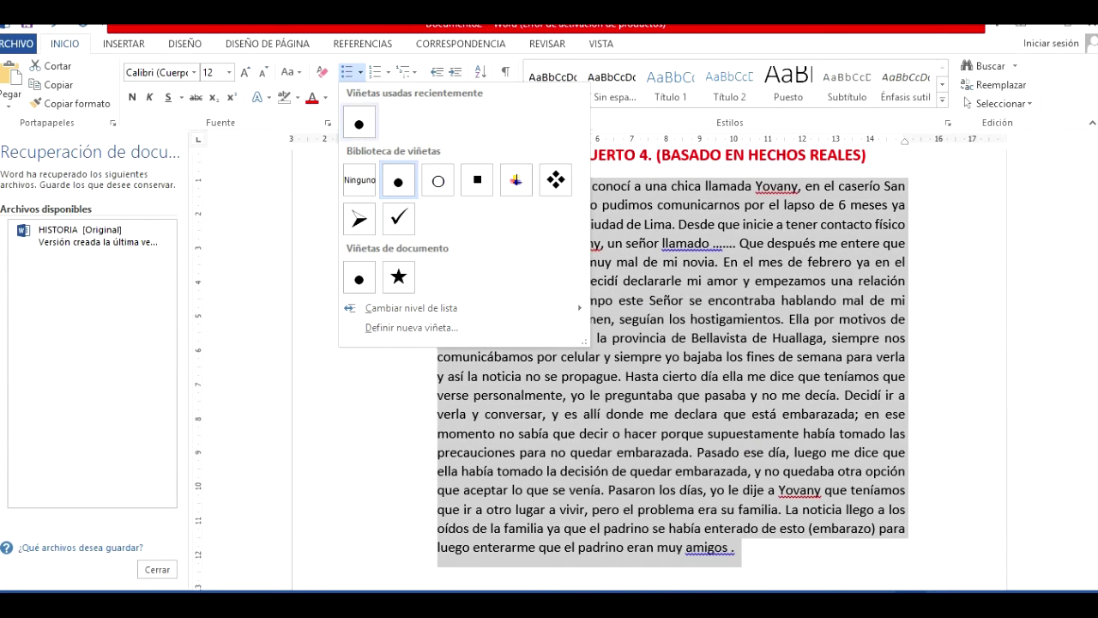
{"action": "left_click", "coordinate": [360, 72]}
{"action": "left_click", "coordinate": [438, 186]}
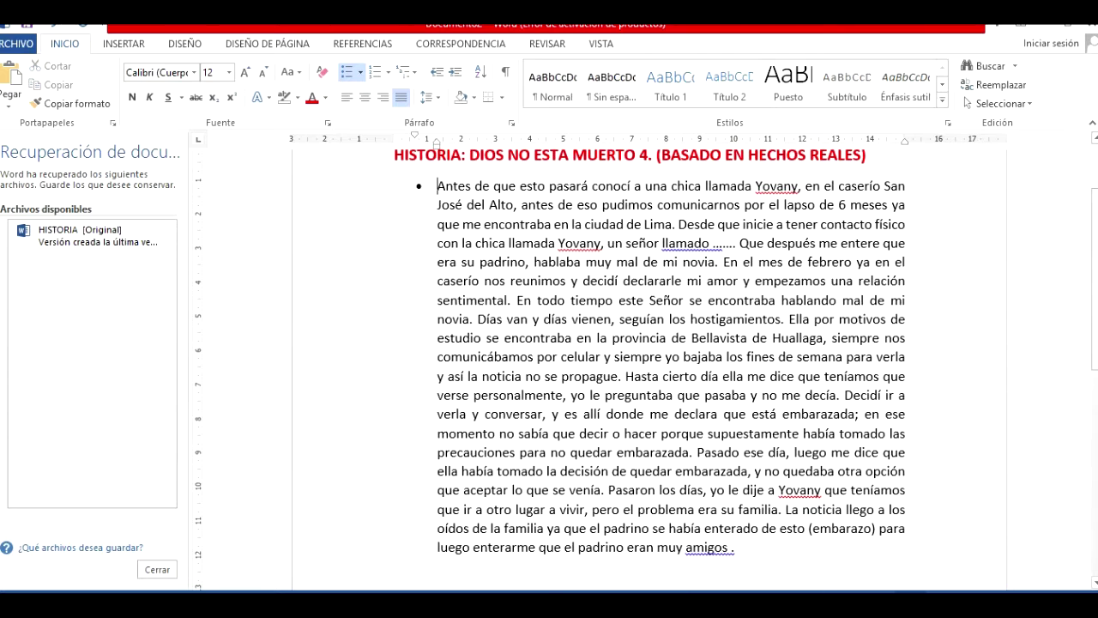
{"action": "key", "text": "BackSpace"}
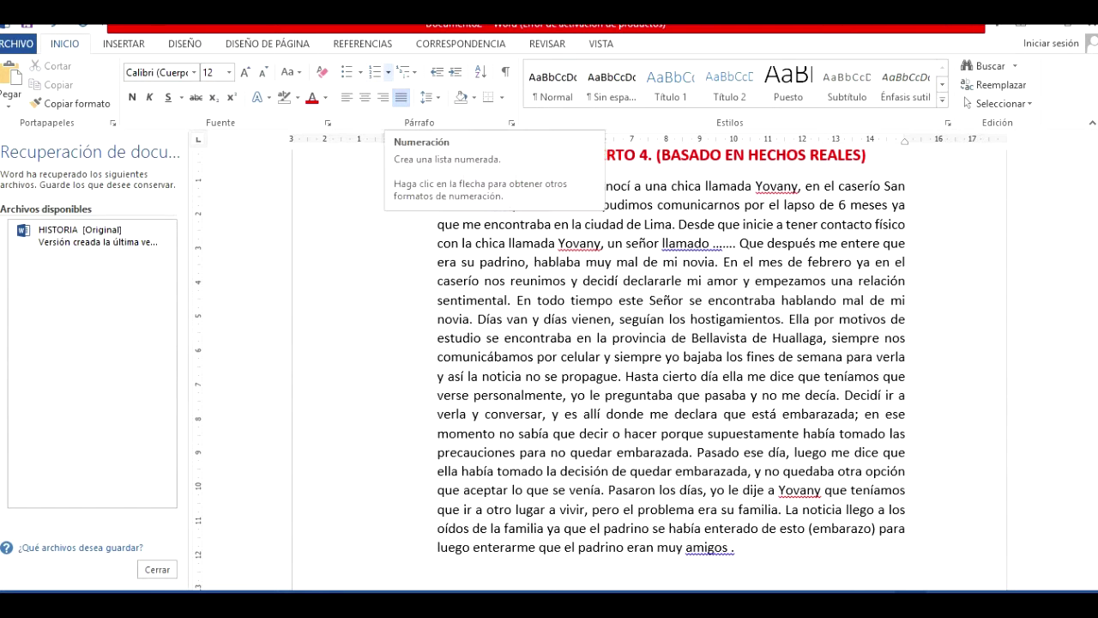
- Try 1., 2., 3. numbering on the story paragraph, and remove the number and the paragraph's left indent
{"action": "left_click", "coordinate": [387, 71]}
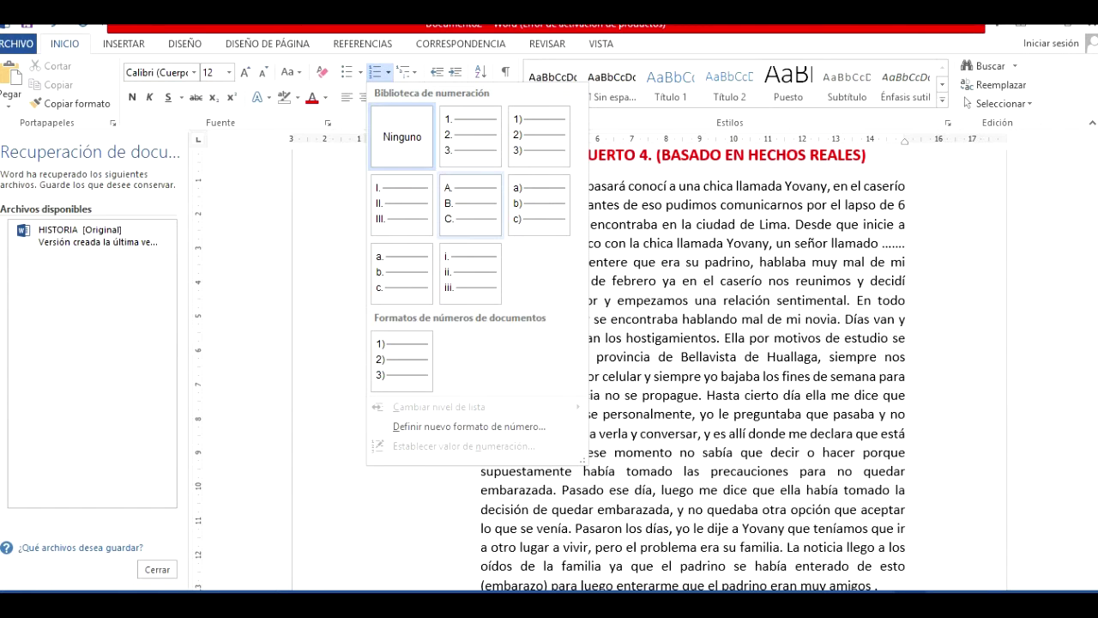
{"action": "left_click", "coordinate": [470, 136]}
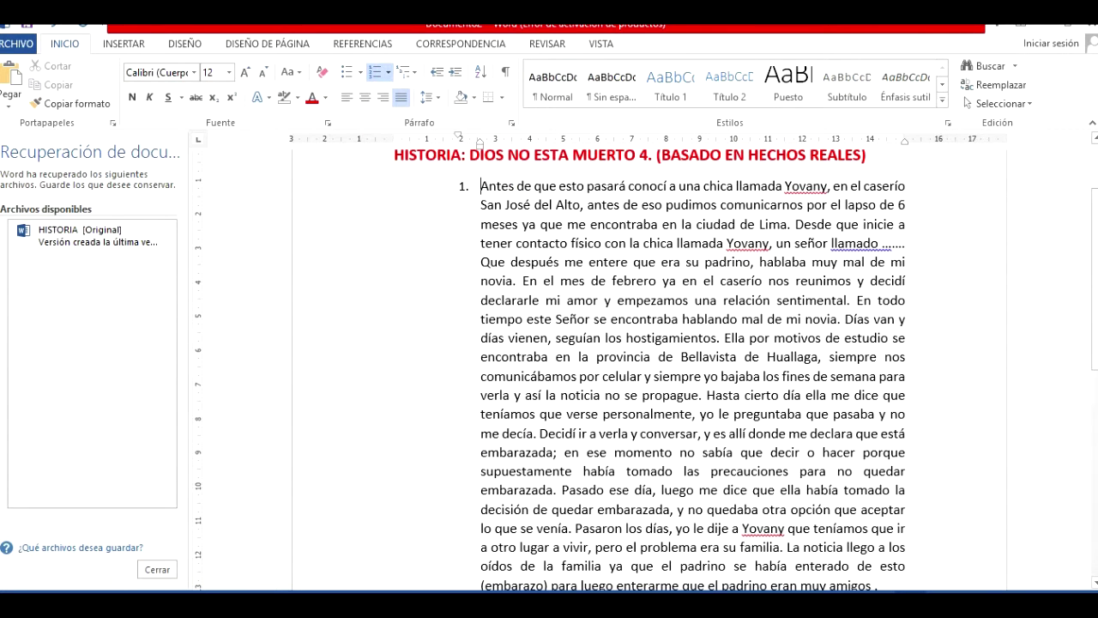
{"action": "key", "text": "BackSpace"}
{"action": "key", "text": "Return"}
{"action": "key", "text": "BackSpace"}
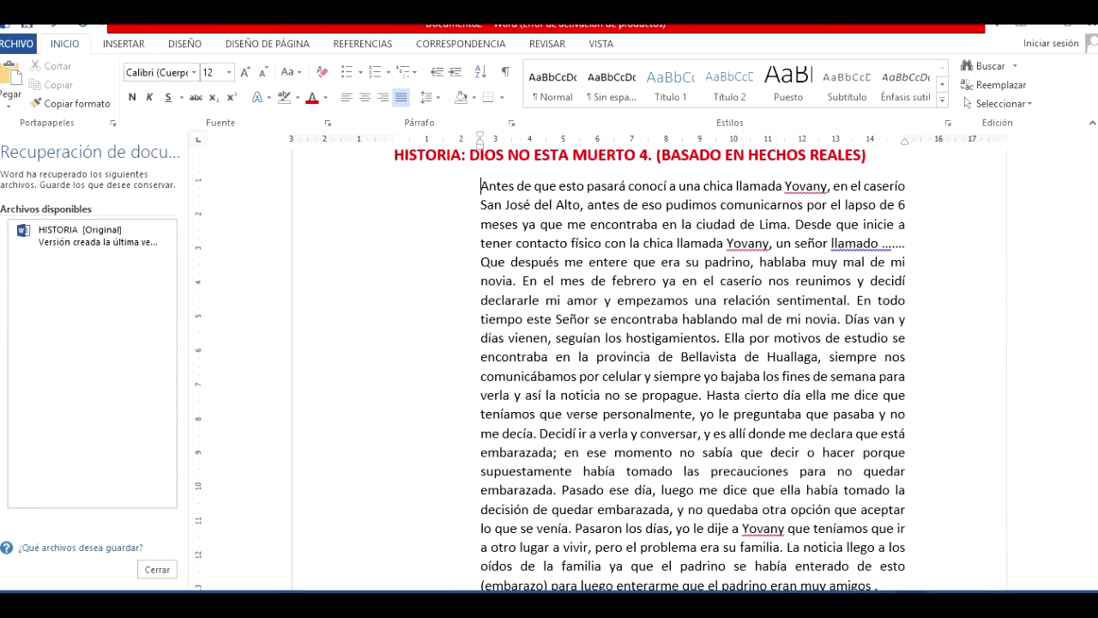
{"action": "left_click_drag", "start_coordinate": [480, 186], "coordinate": [906, 490]}
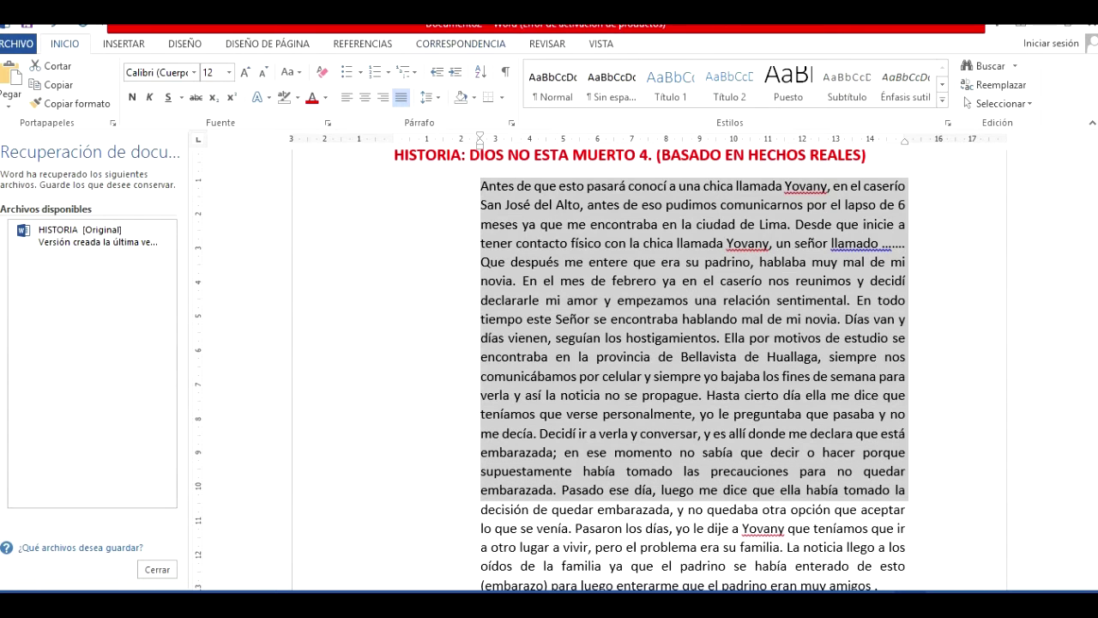
{"action": "left_click", "coordinate": [576, 263]}
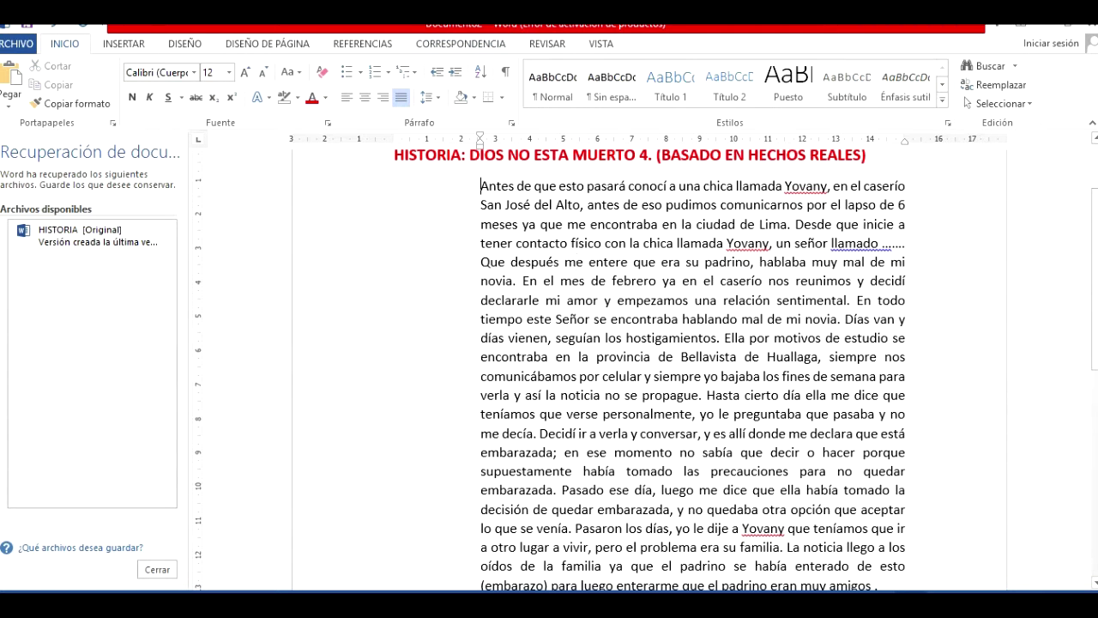
{"action": "key", "text": "BackSpace"}
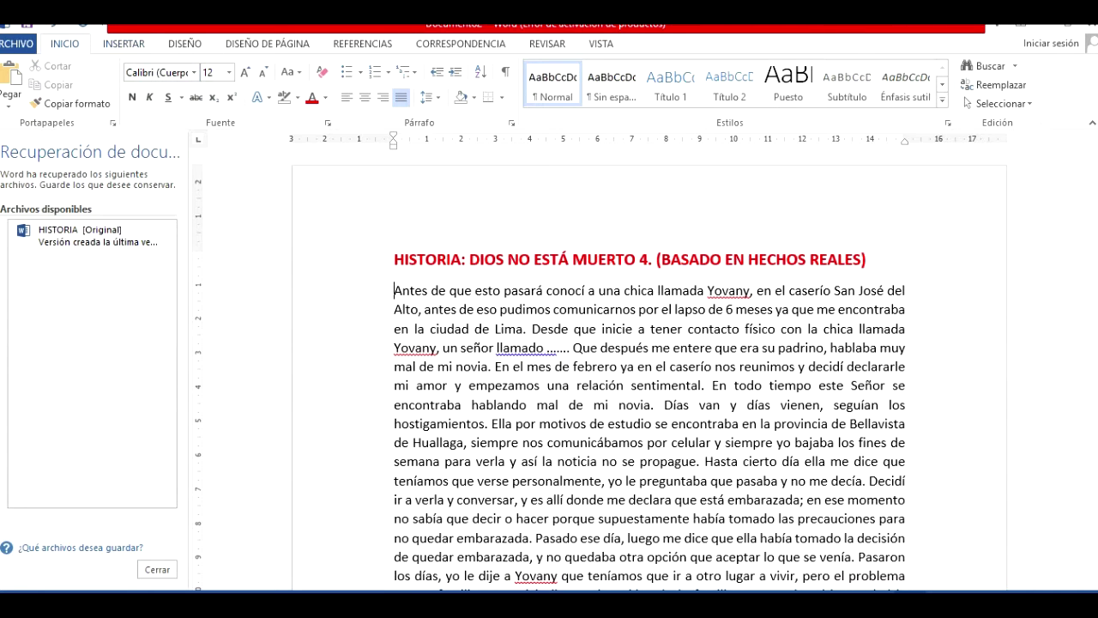
- Insert two page breaks before the story paragraph and undo both
{"action": "left_click", "coordinate": [124, 43]}
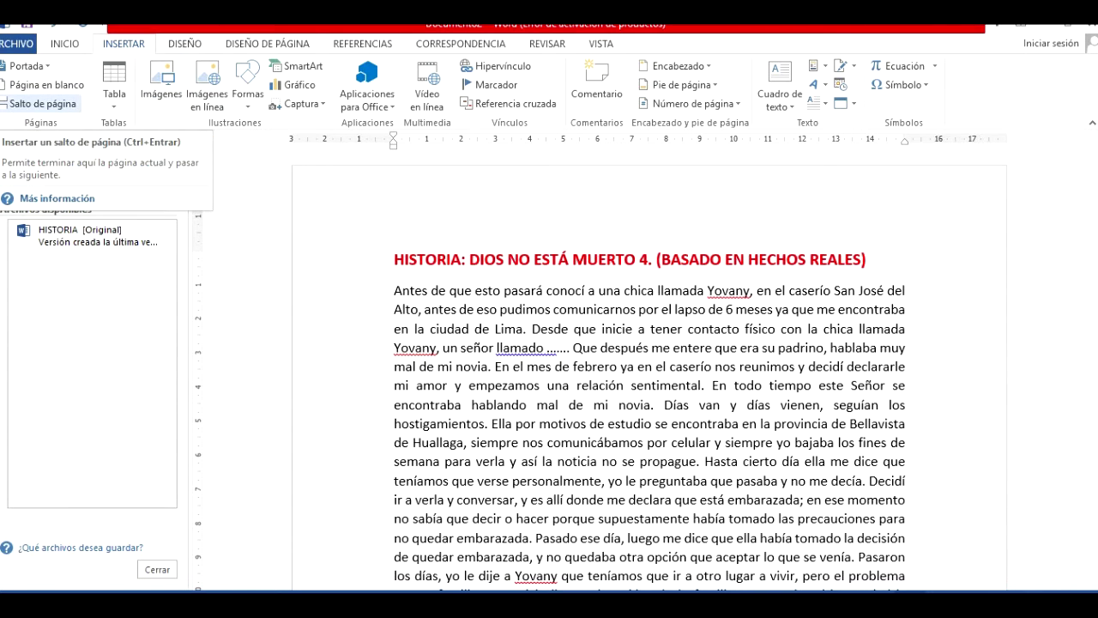
{"action": "left_click", "coordinate": [43, 103]}
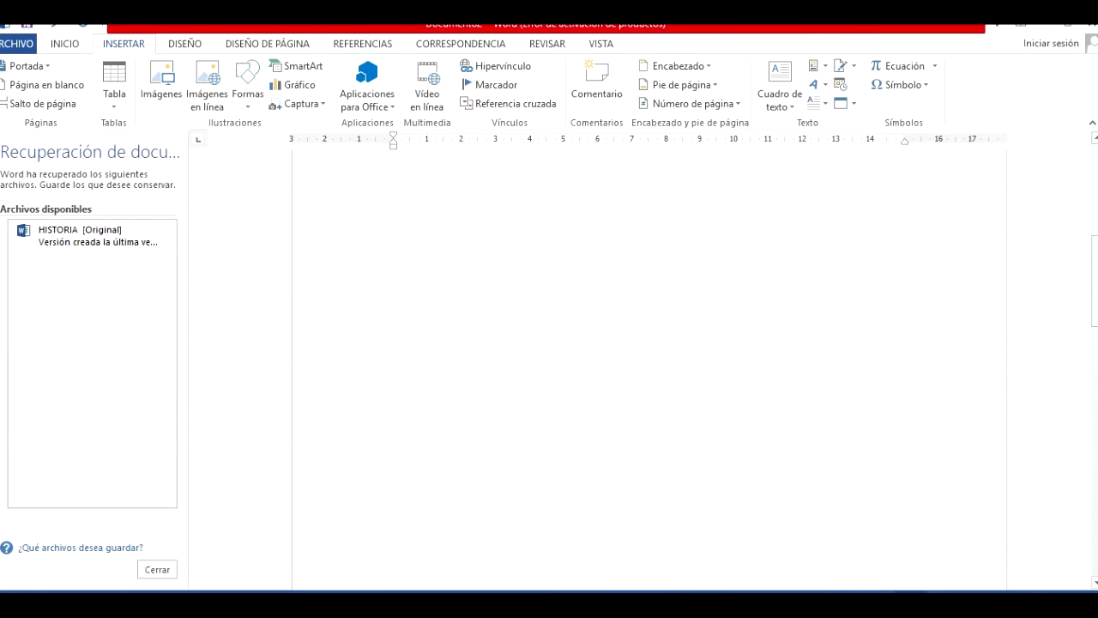
{"action": "left_click", "coordinate": [43, 103]}
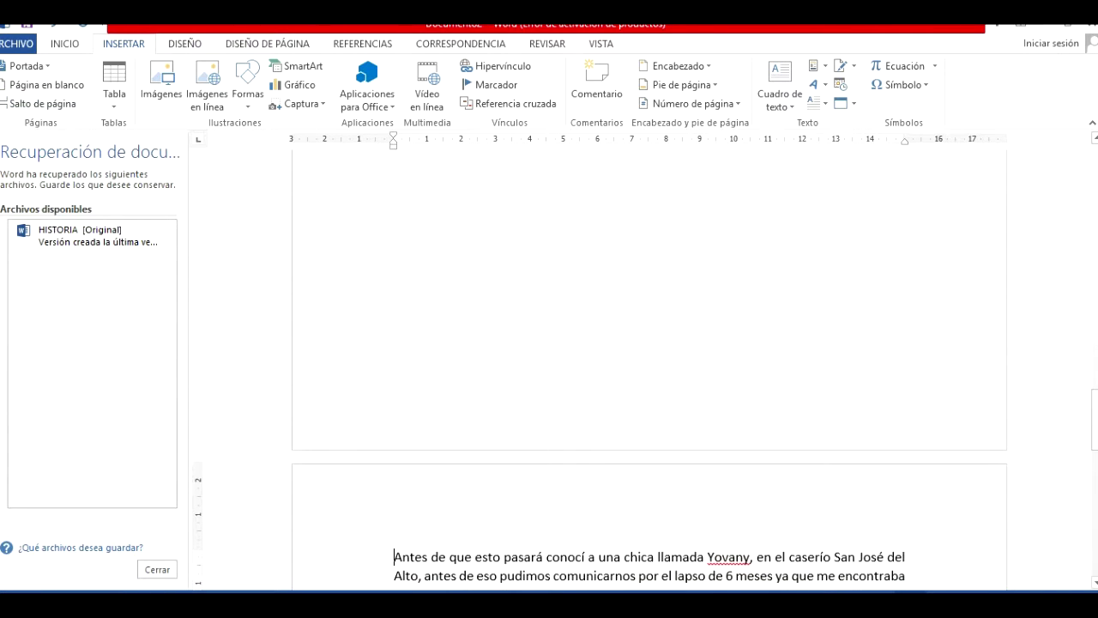
{"action": "key", "text": "ctrl+z"}
{"action": "key", "text": "ctrl+z"}
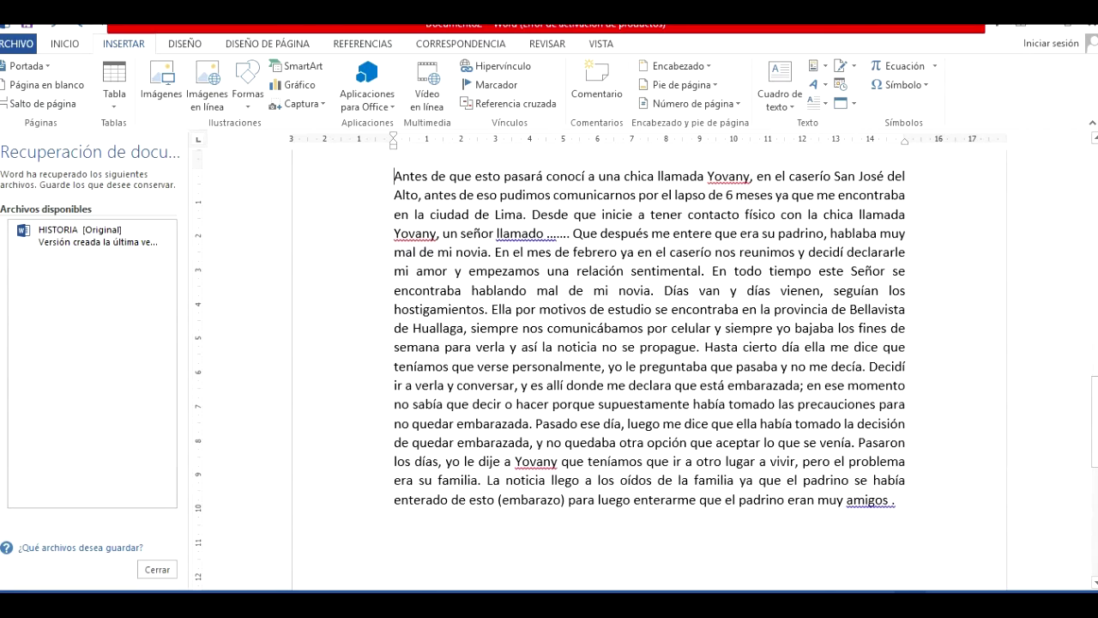
{"action": "scroll", "coordinate": [650, 369], "scroll_direction": "up", "scroll_amount": 2}
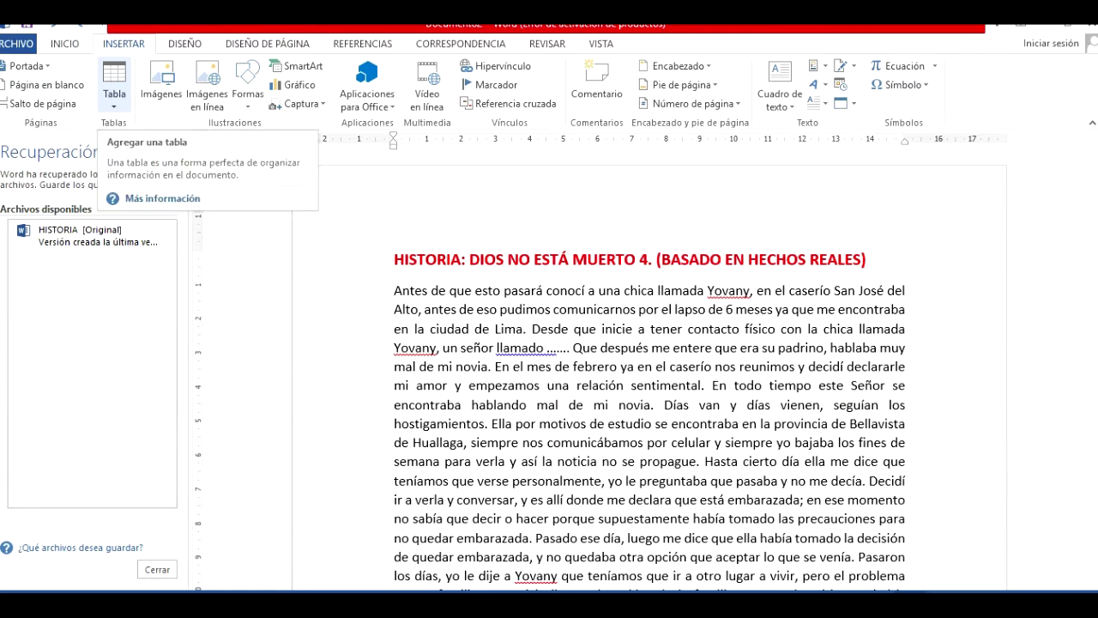
- Insert the picture dedicatoria from the Imágenes folder at the start of the story paragraph
{"action": "left_click", "coordinate": [115, 90]}
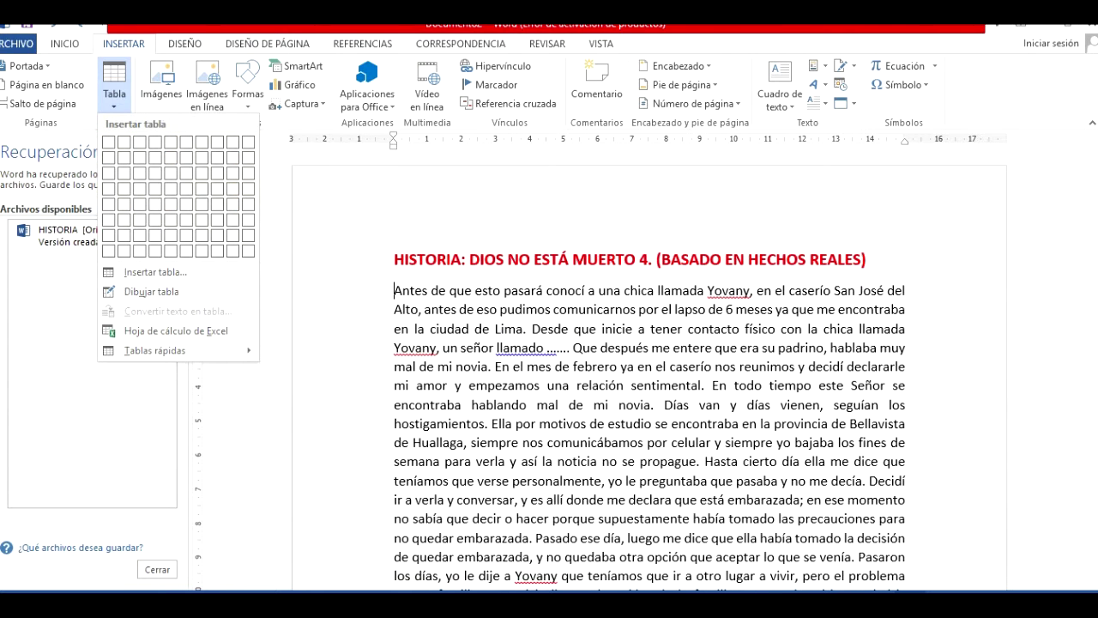
{"action": "left_click", "coordinate": [161, 96]}
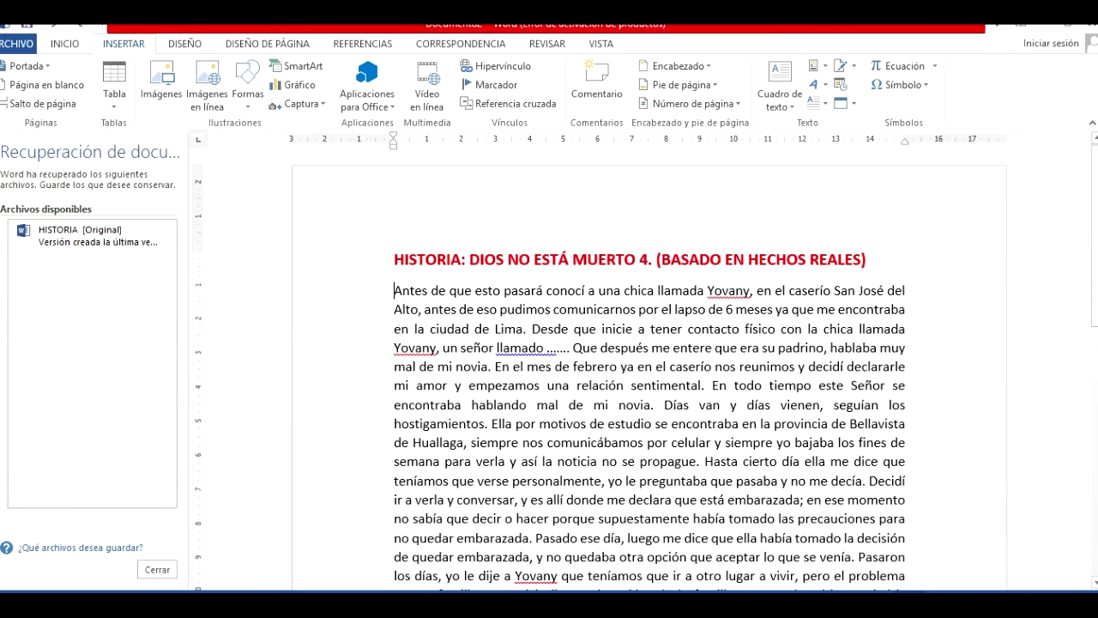
{"action": "left_click", "coordinate": [161, 97]}
{"action": "scroll", "coordinate": [248, 214], "scroll_direction": "down", "scroll_amount": 3}
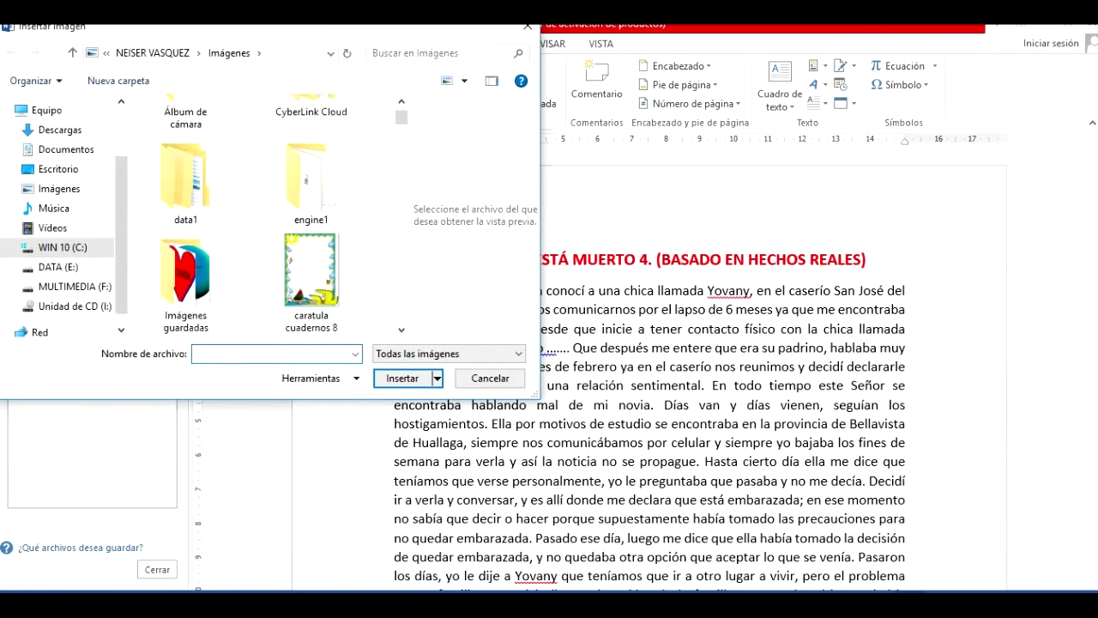
{"action": "left_click", "coordinate": [312, 279]}
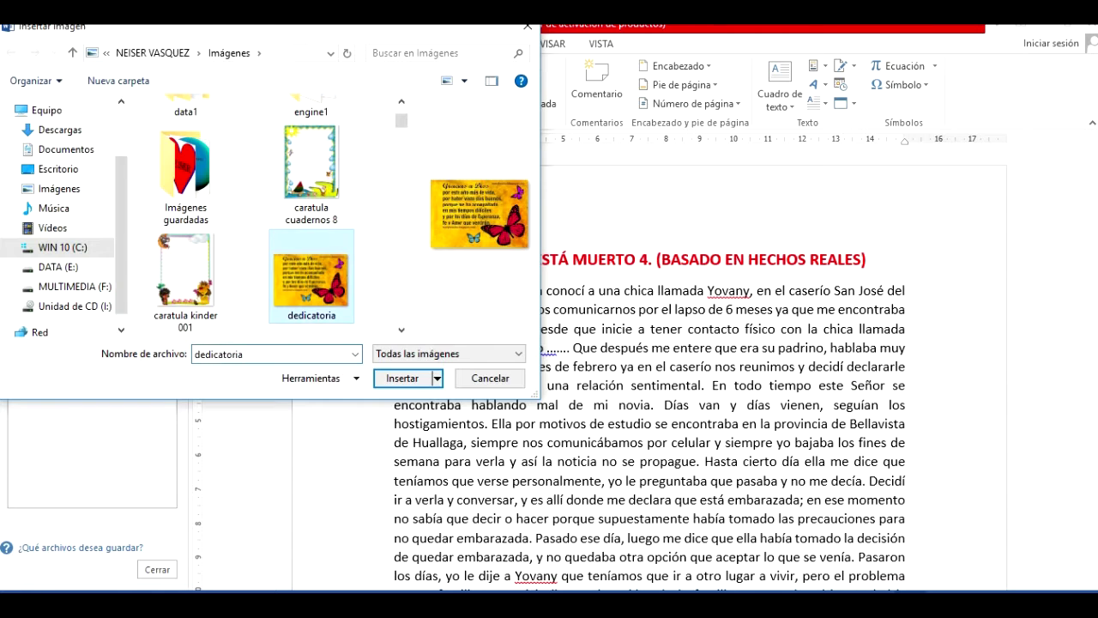
{"action": "left_click", "coordinate": [403, 378]}
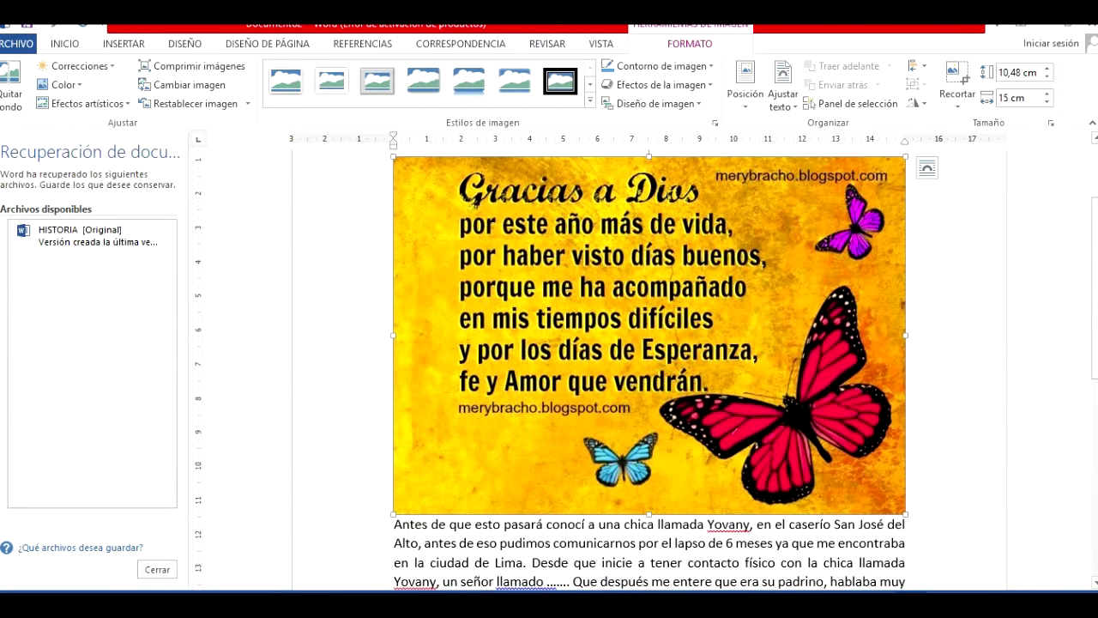
- Set the picture's text wrapping to Delante del texto and shrink it to about 4 cm high by 5.8 cm wide
{"action": "right_click", "coordinate": [598, 259]}
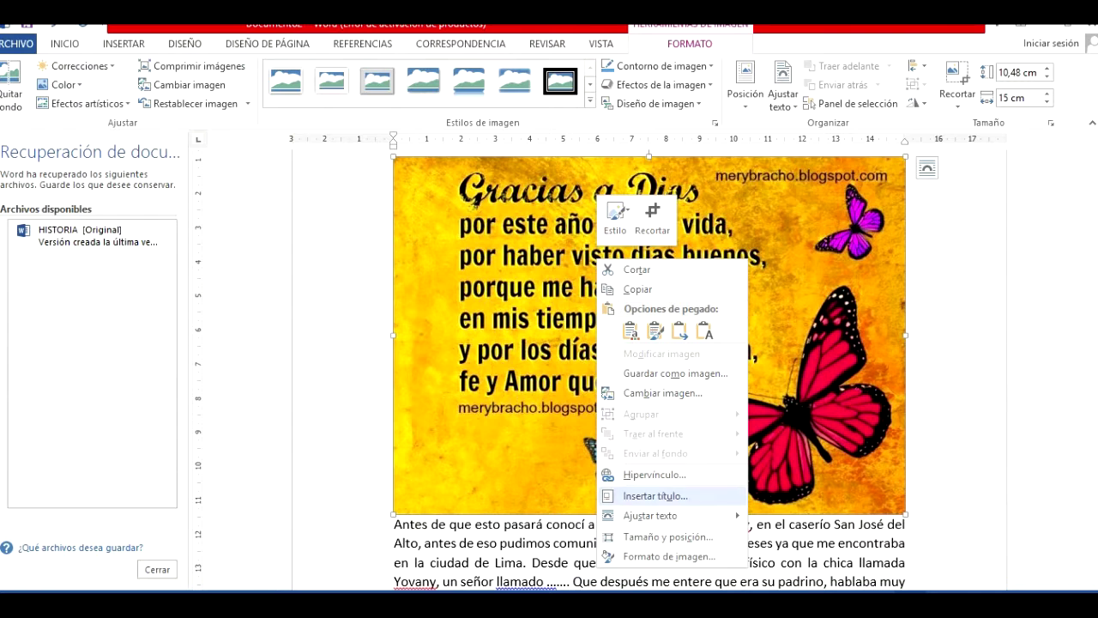
{"action": "mouse_move", "coordinate": [650, 514]}
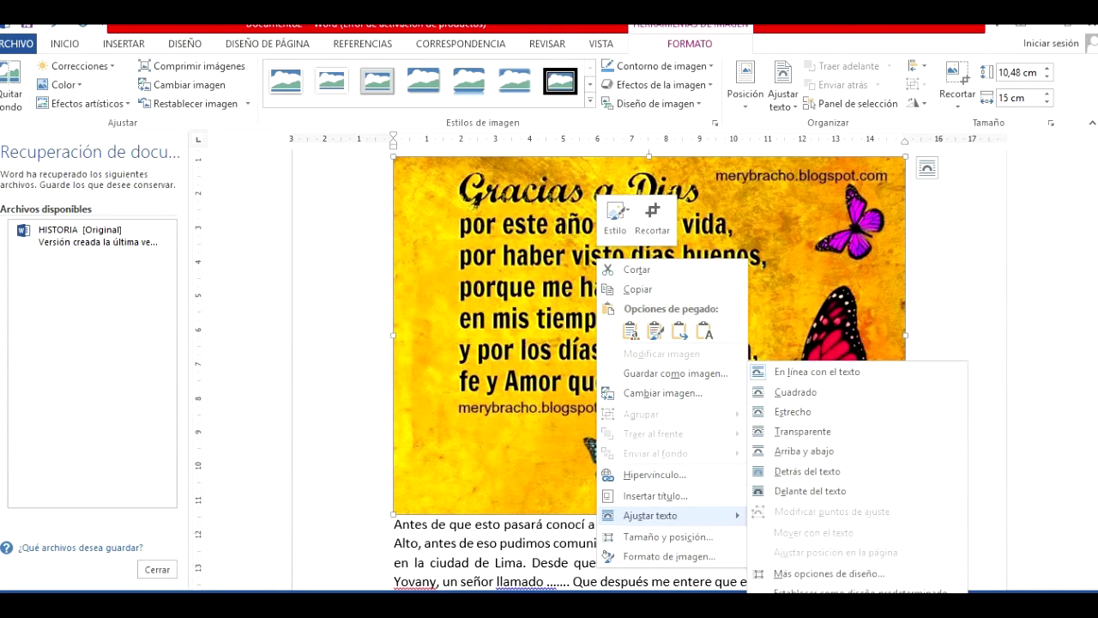
{"action": "left_click", "coordinate": [810, 491]}
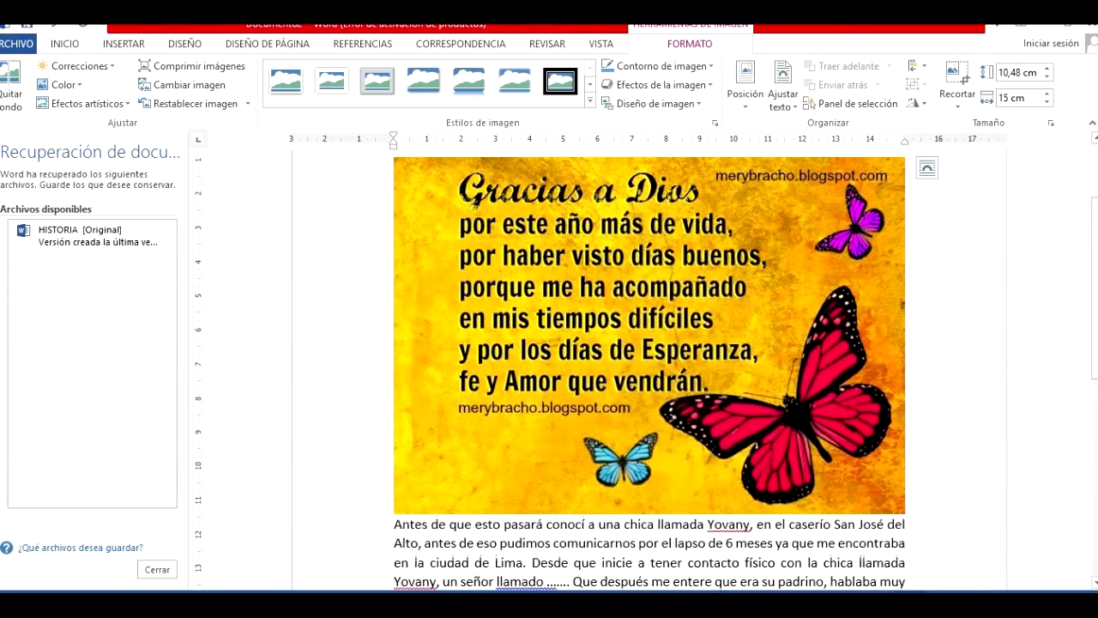
{"action": "left_click_drag", "start_coordinate": [905, 514], "coordinate": [590, 294]}
- Move the picture into the empty space just below the end of the story paragraph
{"action": "left_click_drag", "start_coordinate": [519, 240], "coordinate": [676, 235]}
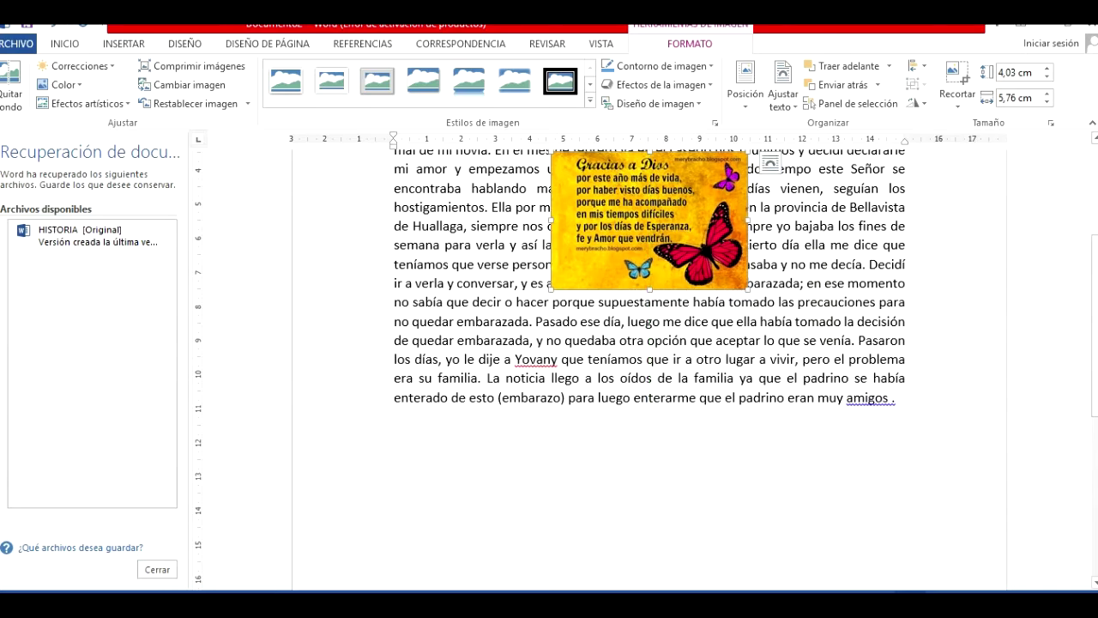
{"action": "scroll", "coordinate": [676, 235], "scroll_direction": "up", "scroll_amount": 3}
{"action": "left_click_drag", "start_coordinate": [669, 395], "coordinate": [613, 478]}
{"action": "scroll", "coordinate": [613, 478], "scroll_direction": "down", "scroll_amount": 3}
{"action": "left_click_drag", "start_coordinate": [601, 351], "coordinate": [658, 507]}
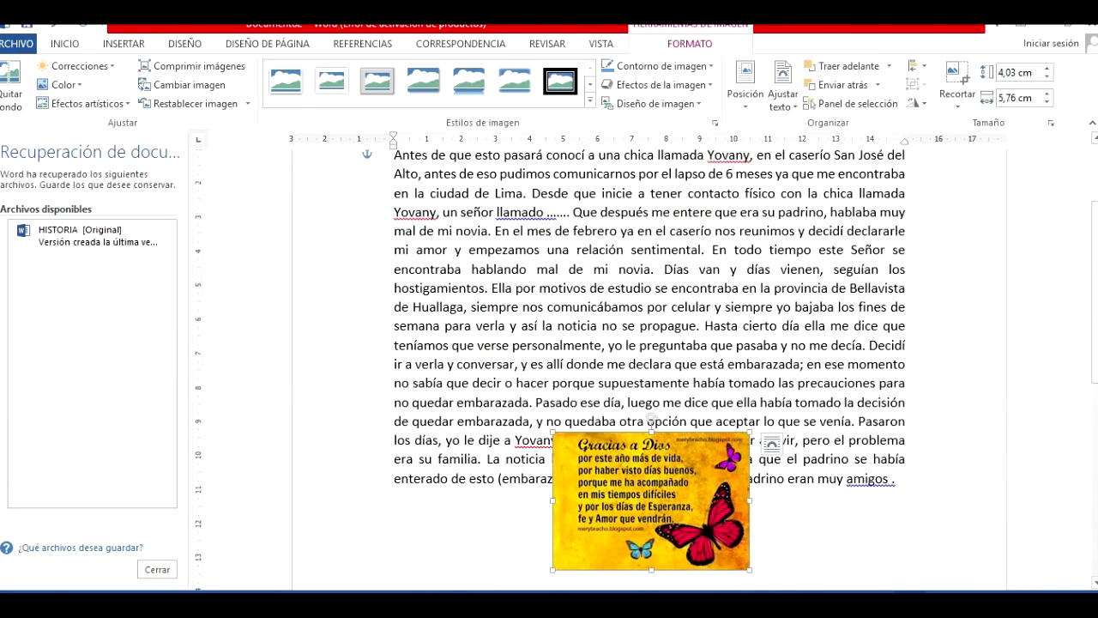
{"action": "scroll", "coordinate": [658, 506], "scroll_direction": "down", "scroll_amount": 5}
{"action": "left_click_drag", "start_coordinate": [651, 296], "coordinate": [592, 366]}
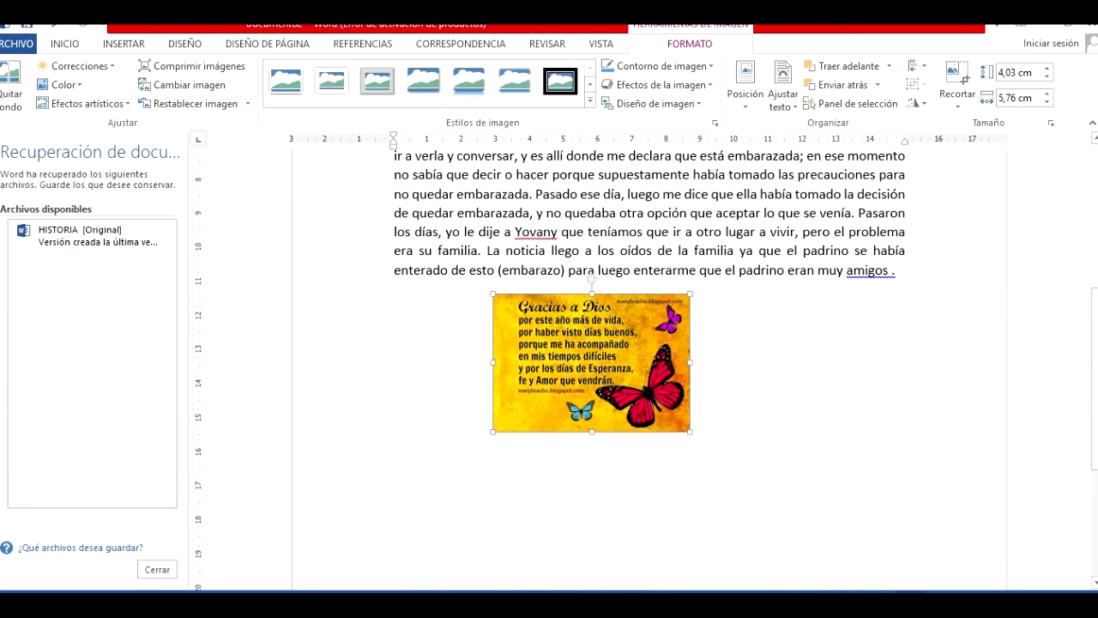
- Stretch the picture to about 5.9 cm high by 9.3 cm wide and keep it selected
{"action": "left_click_drag", "start_coordinate": [691, 362], "coordinate": [812, 362]}
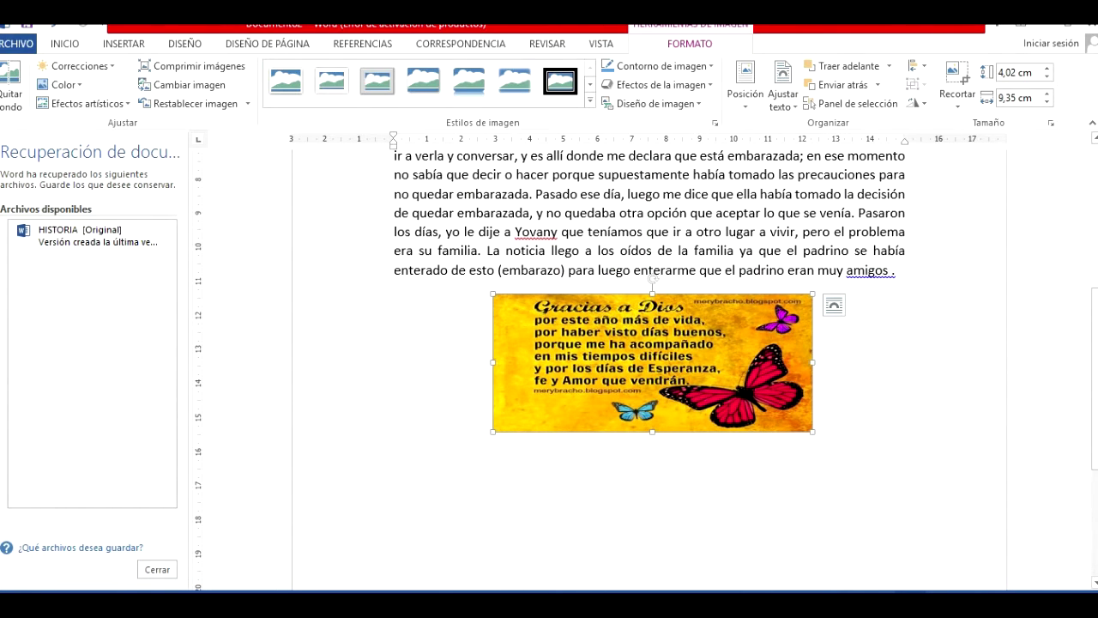
{"action": "left_click_drag", "start_coordinate": [652, 432], "coordinate": [652, 495]}
{"action": "left_click", "coordinate": [818, 270]}
{"action": "left_click", "coordinate": [669, 369]}
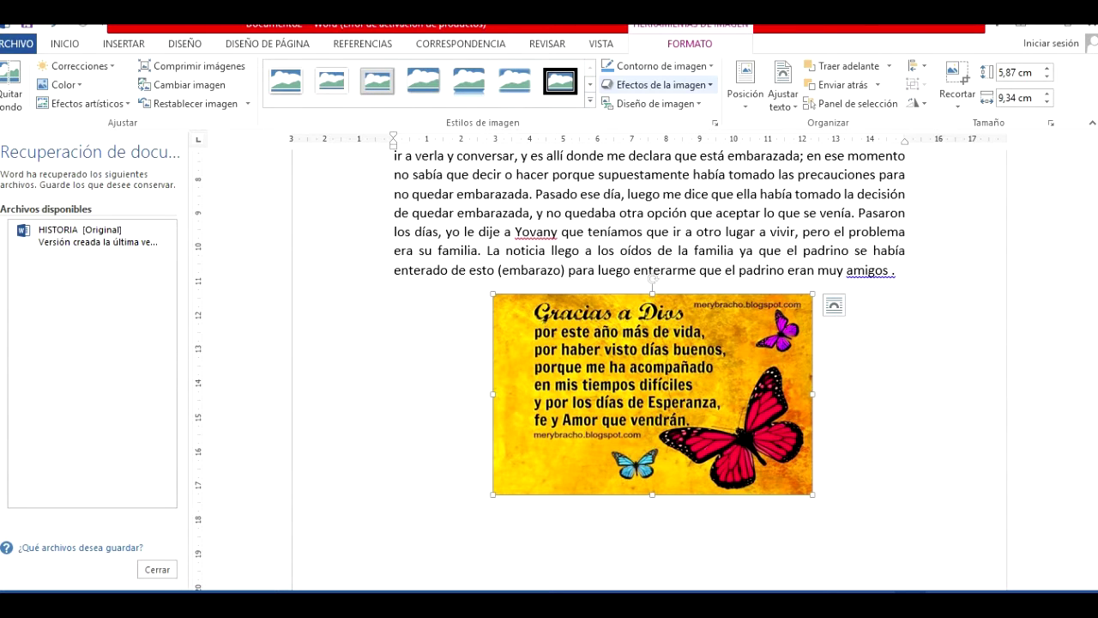
- Give the picture a yellow outline 6 pto thick and shift it slightly down toward the left margin
{"action": "left_click", "coordinate": [657, 66]}
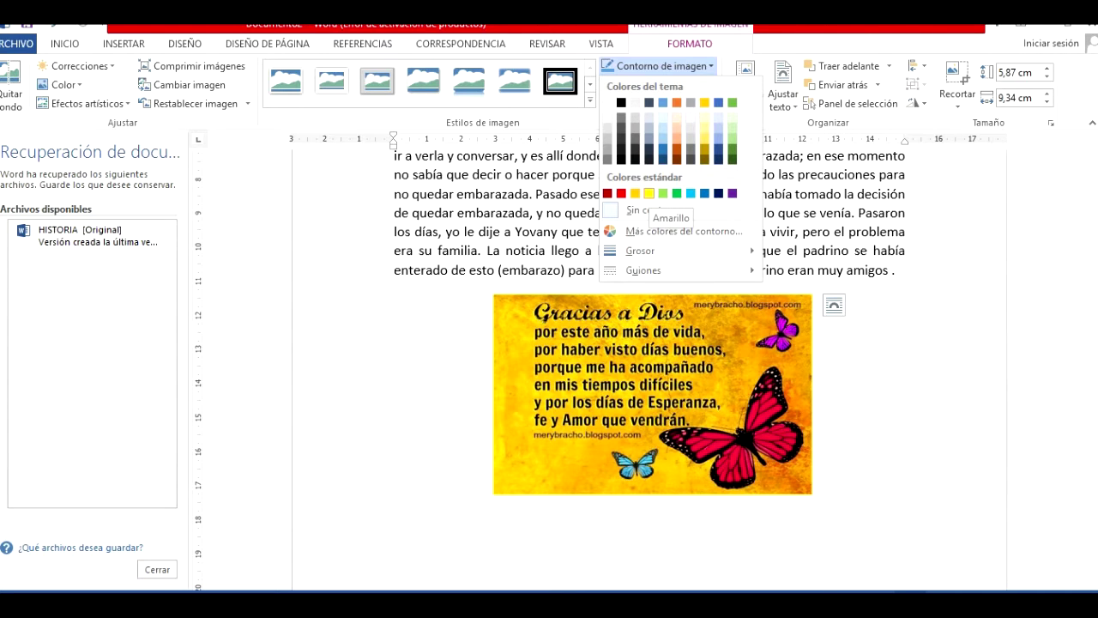
{"action": "left_click", "coordinate": [654, 209]}
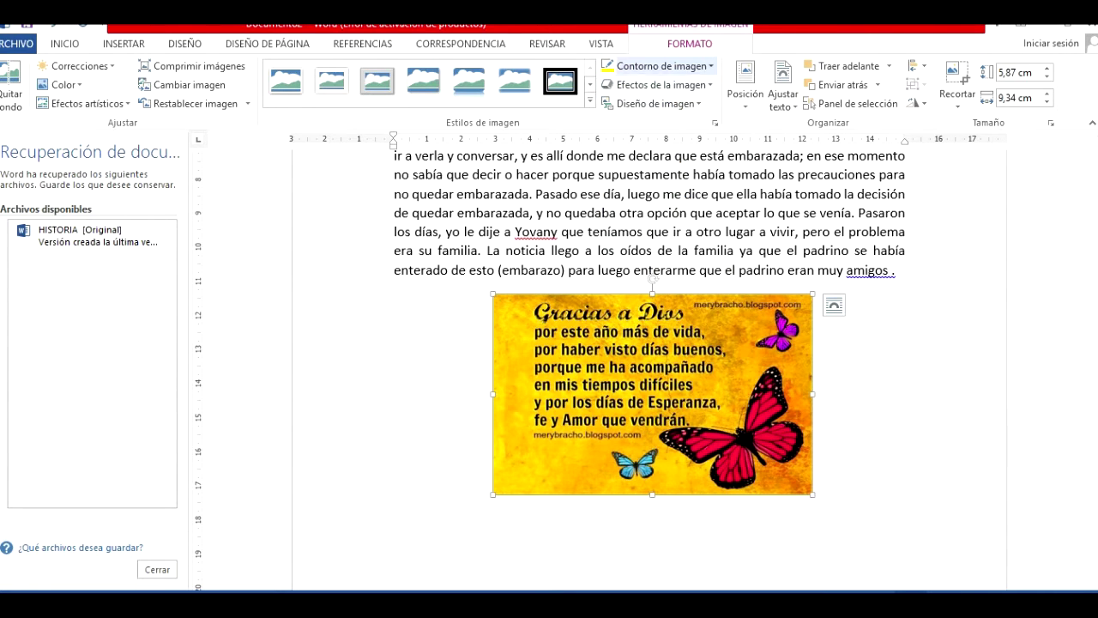
{"action": "left_click", "coordinate": [656, 66]}
{"action": "mouse_move", "coordinate": [639, 251]}
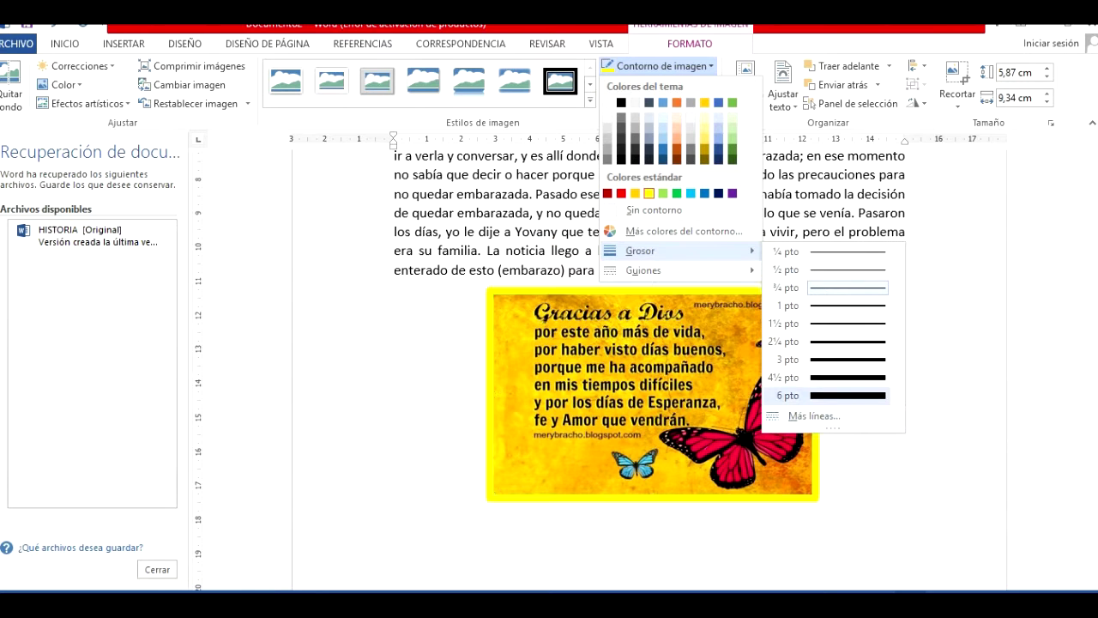
{"action": "left_click", "coordinate": [847, 395]}
{"action": "left_click_drag", "start_coordinate": [652, 394], "coordinate": [577, 409]}
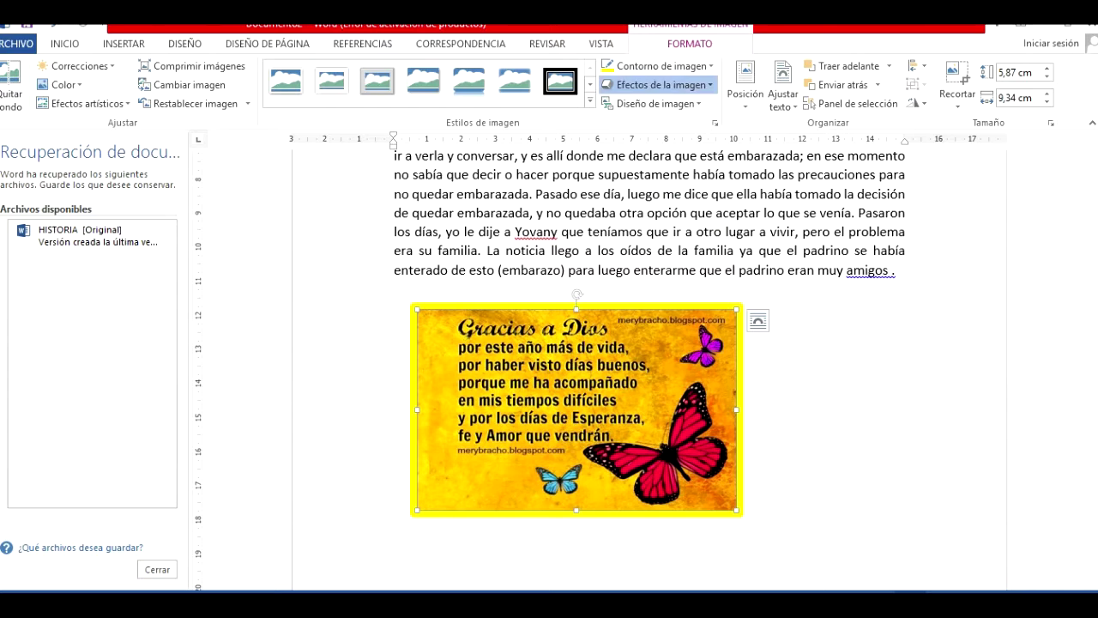
- Apply the orange glow variation from the second row to the picture and reposition it nearer the page's centre below the paragraph
{"action": "left_click", "coordinate": [662, 84]}
{"action": "mouse_move", "coordinate": [661, 223]}
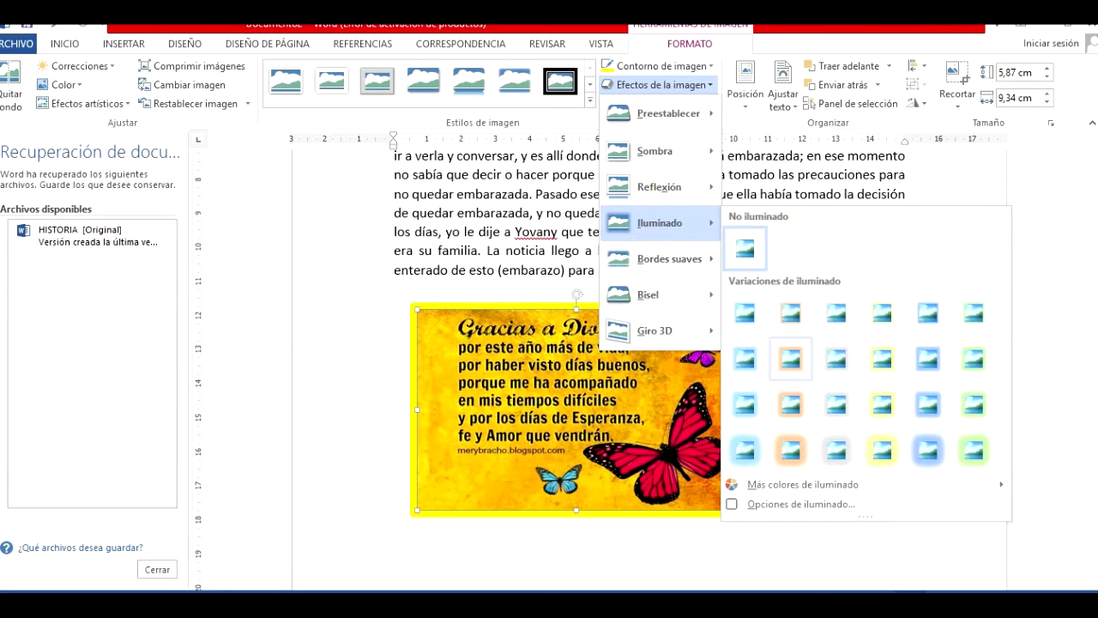
{"action": "left_click", "coordinate": [791, 359]}
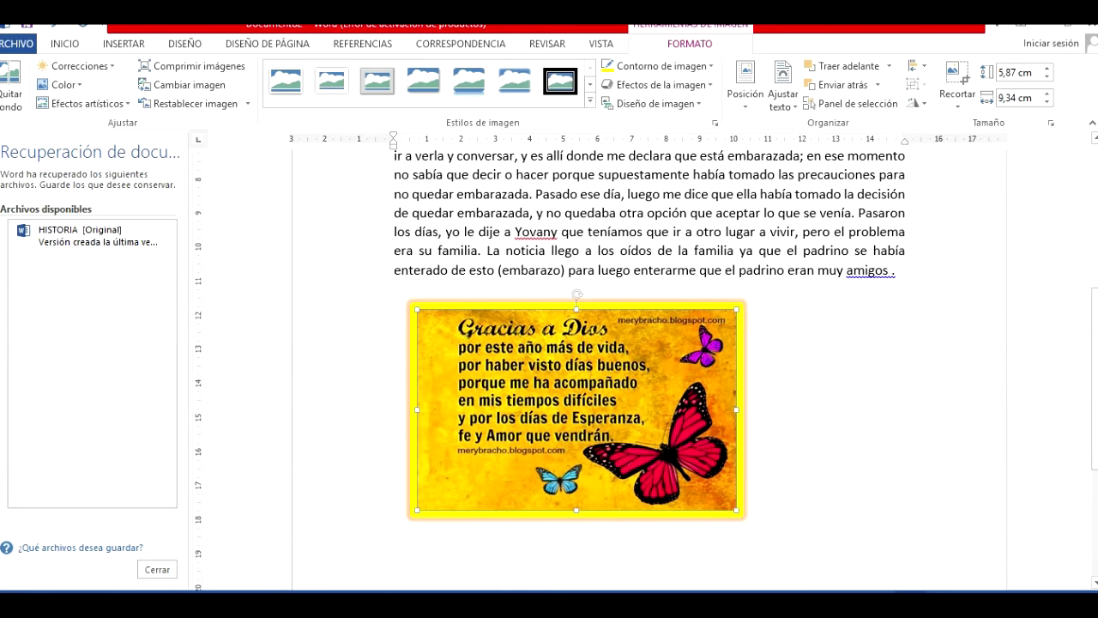
{"action": "left_click_drag", "start_coordinate": [577, 409], "coordinate": [626, 402]}
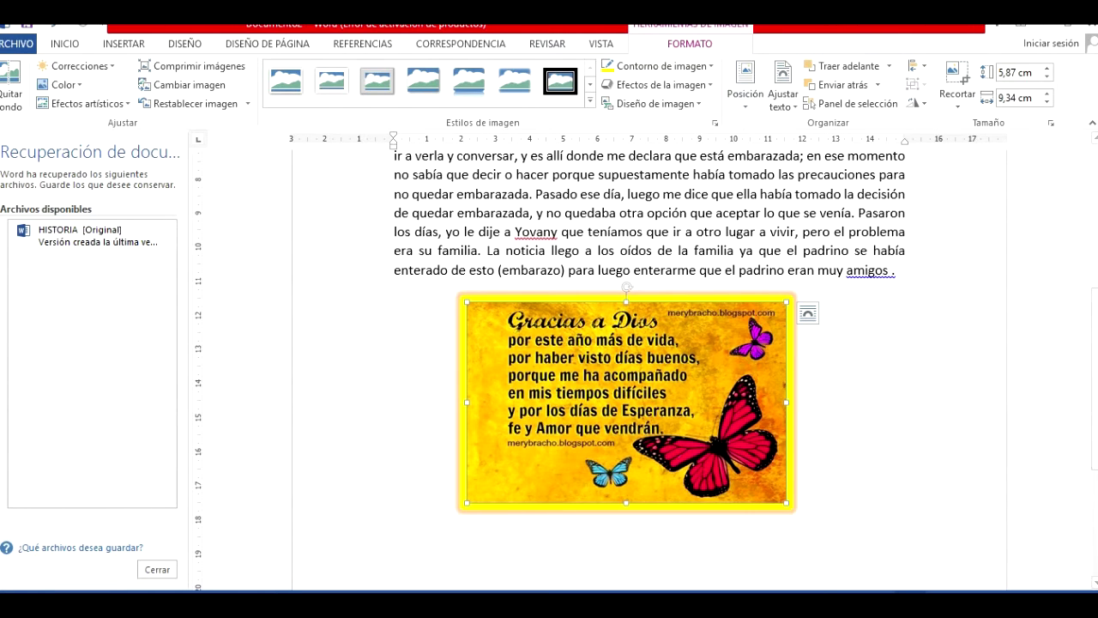
{"action": "left_click", "coordinate": [845, 387]}
{"action": "left_click", "coordinate": [669, 395]}
{"action": "scroll", "coordinate": [652, 369], "scroll_direction": "up", "scroll_amount": 5}
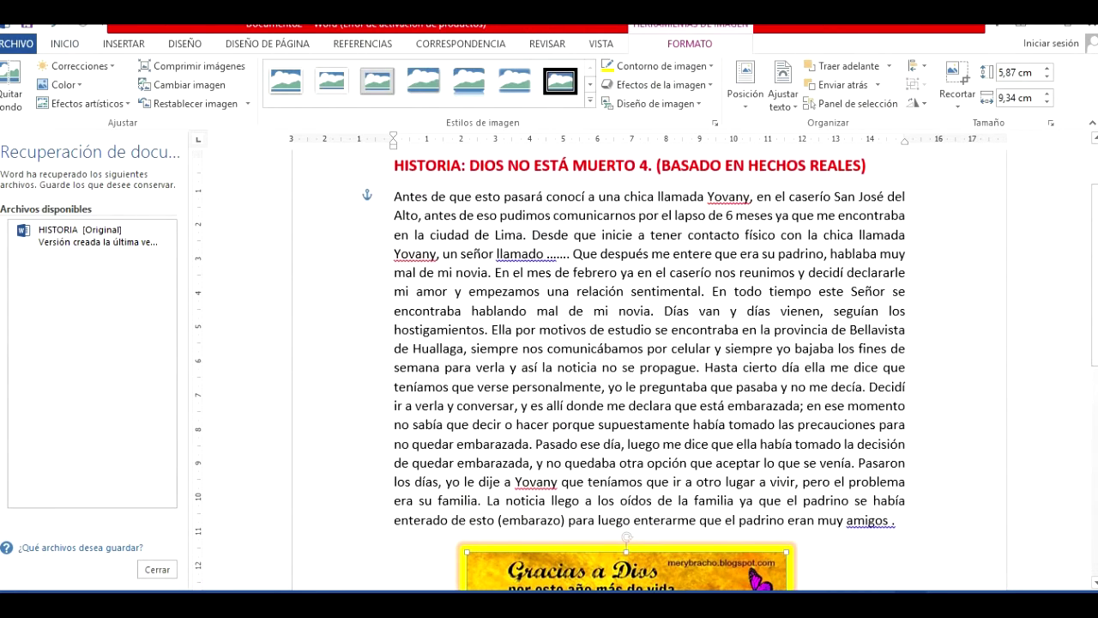
{"action": "left_click", "coordinate": [908, 253]}
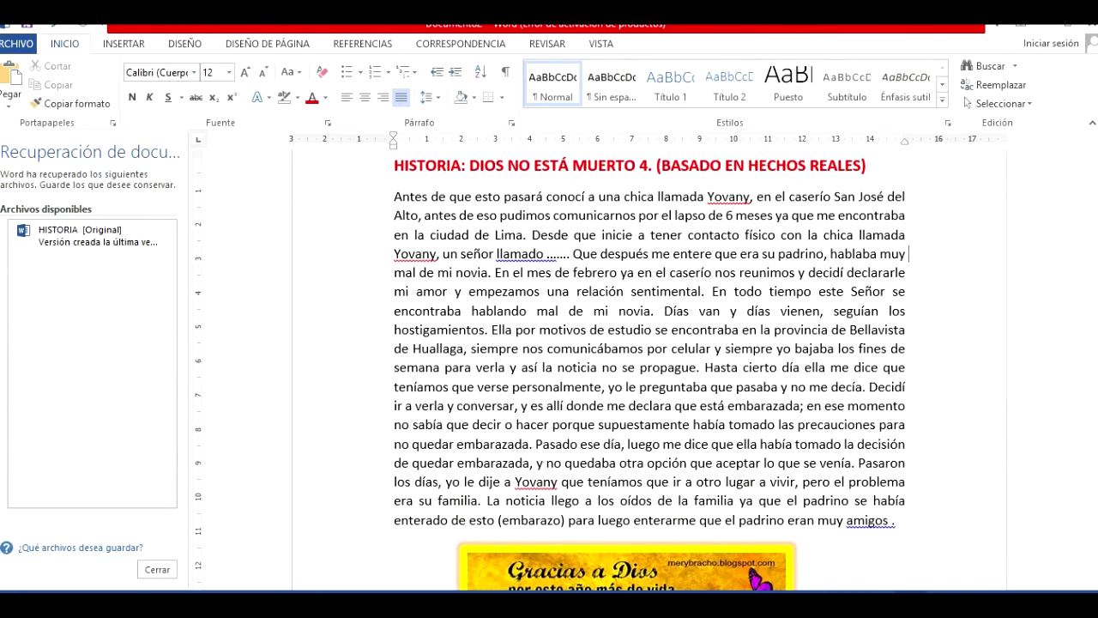
- Start saving a copy of the document in the Documentos folder with the file name texto
{"action": "left_click", "coordinate": [17, 43]}
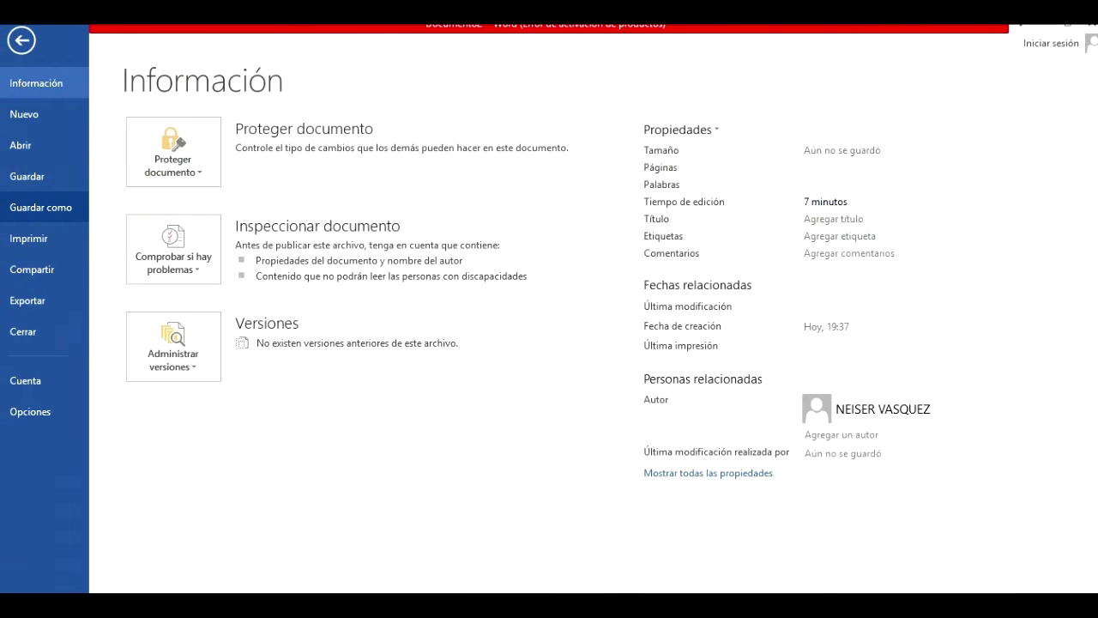
{"action": "left_click", "coordinate": [40, 207]}
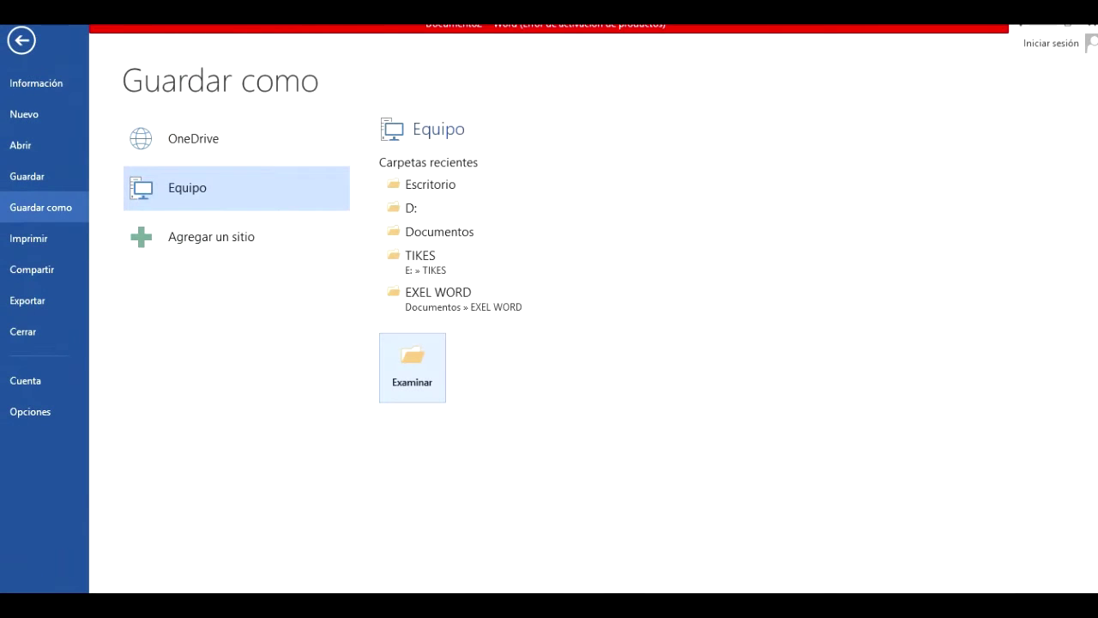
{"action": "left_click", "coordinate": [412, 367]}
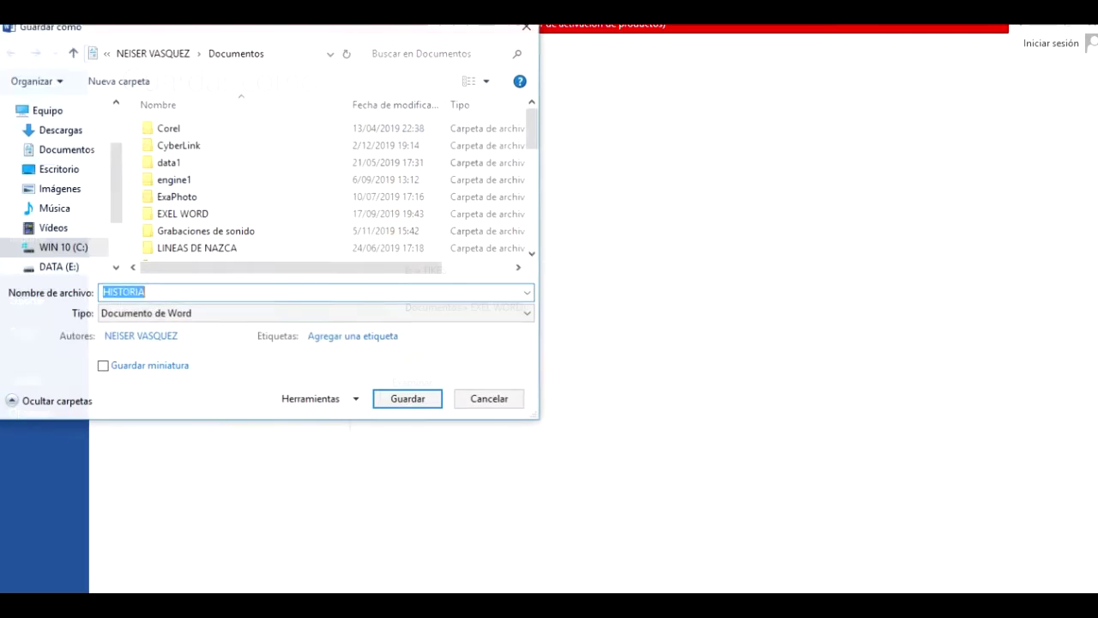
{"action": "key", "text": "End"}
{"action": "key", "text": "BackSpace"}
{"action": "key", "text": "BackSpace"}
{"action": "key", "text": "BackSpace"}
{"action": "key", "text": "BackSpace"}
{"action": "key", "text": "BackSpace"}
{"action": "key", "text": "BackSpace"}
{"action": "key", "text": "BackSpace"}
{"action": "key", "text": "BackSpace"}
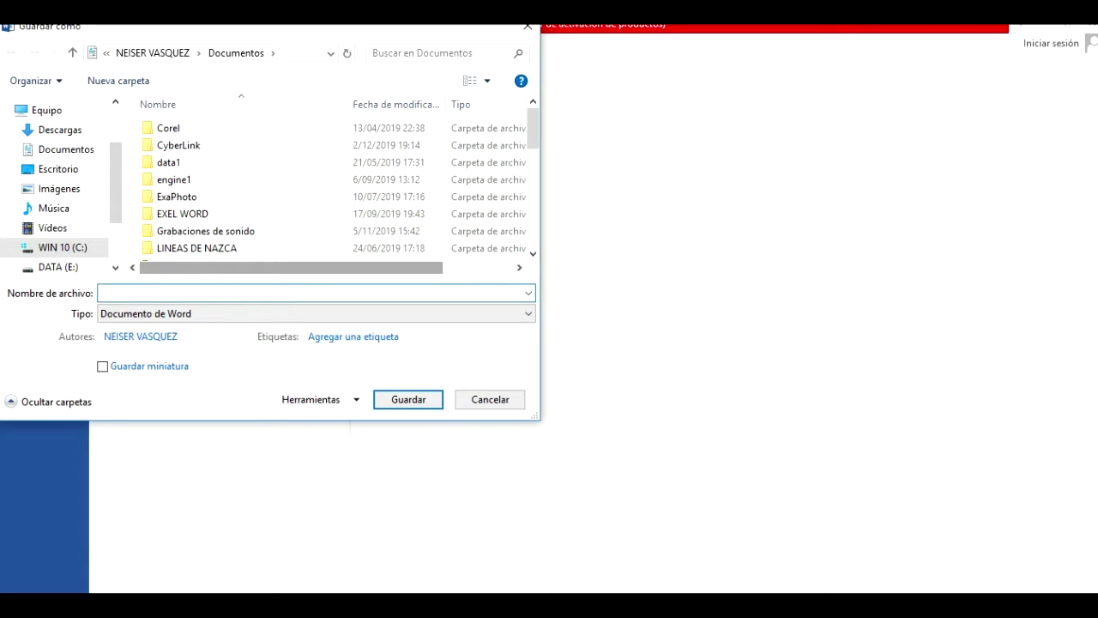
{"action": "type", "text": "texto"}
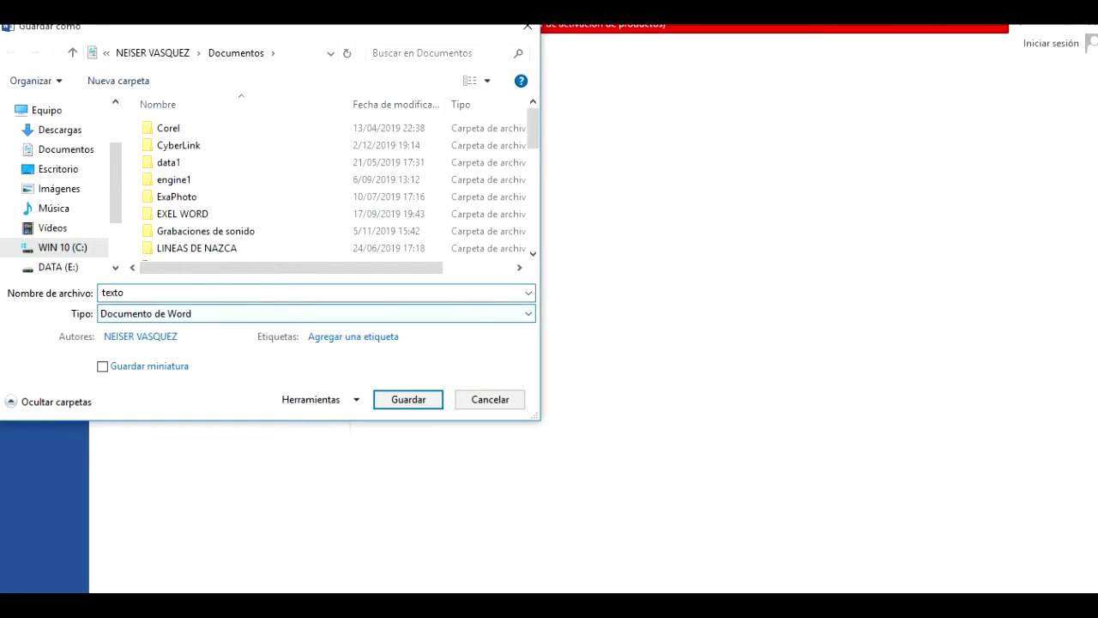
- Set the copy's file type to PDF and save it
{"action": "left_click", "coordinate": [317, 314]}
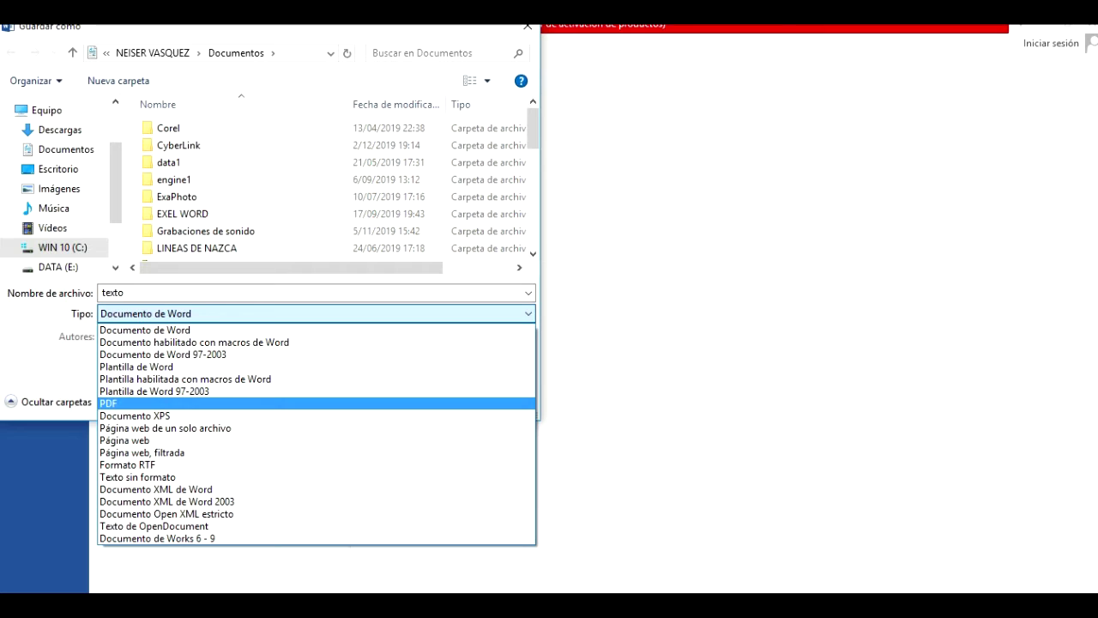
{"action": "left_click", "coordinate": [315, 403]}
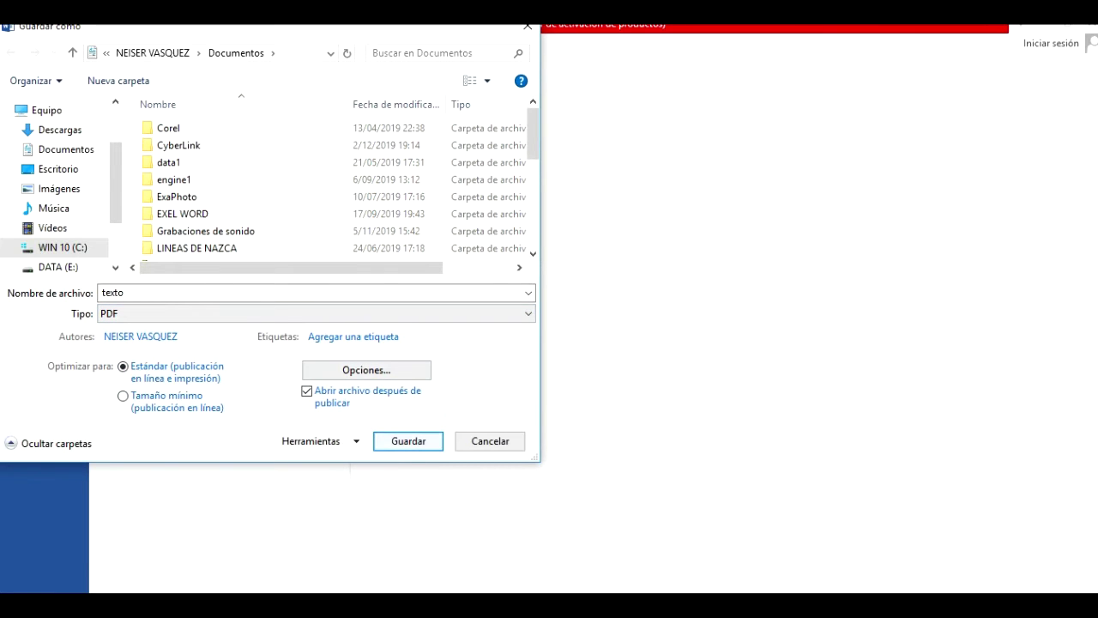
{"action": "key", "text": "Return"}
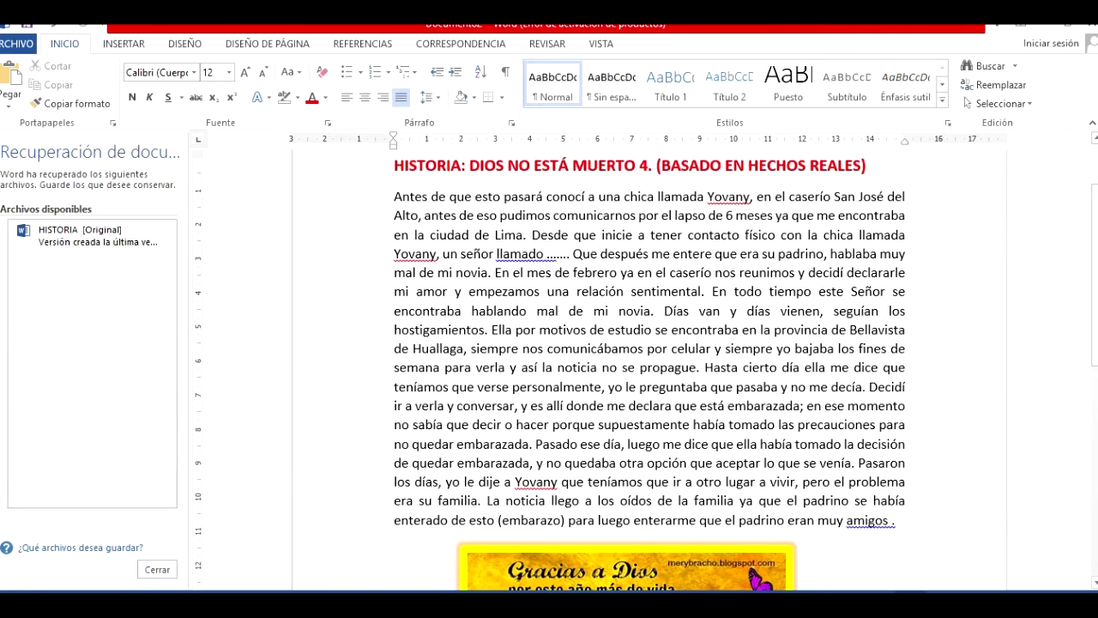
- Save the document to Escritorio as a Documento de Word named texto2
{"action": "left_click", "coordinate": [18, 43]}
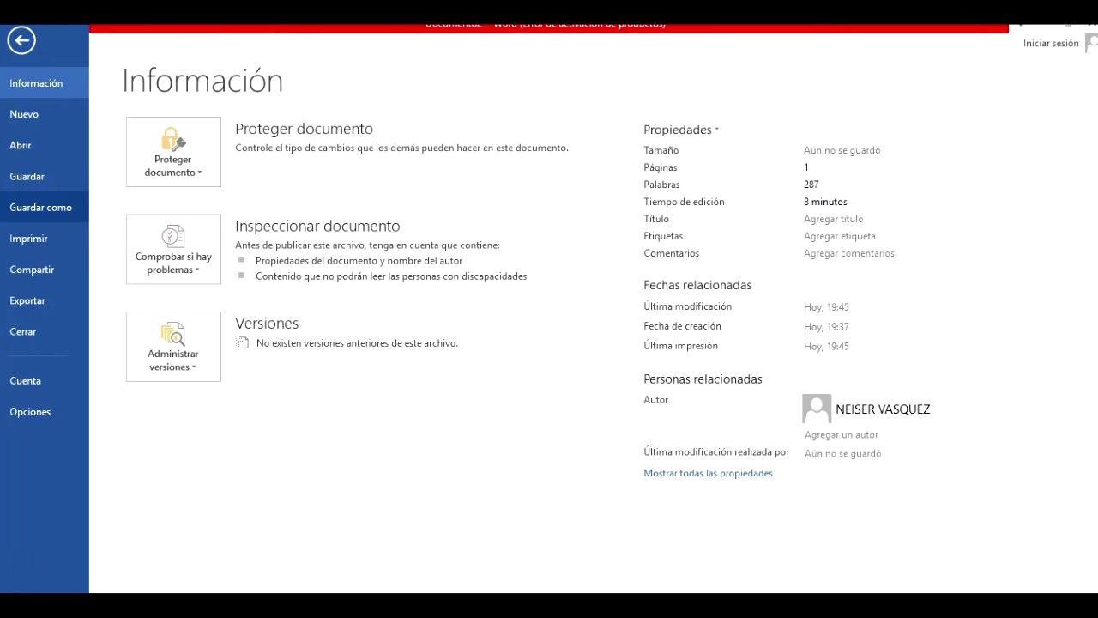
{"action": "left_click", "coordinate": [40, 206]}
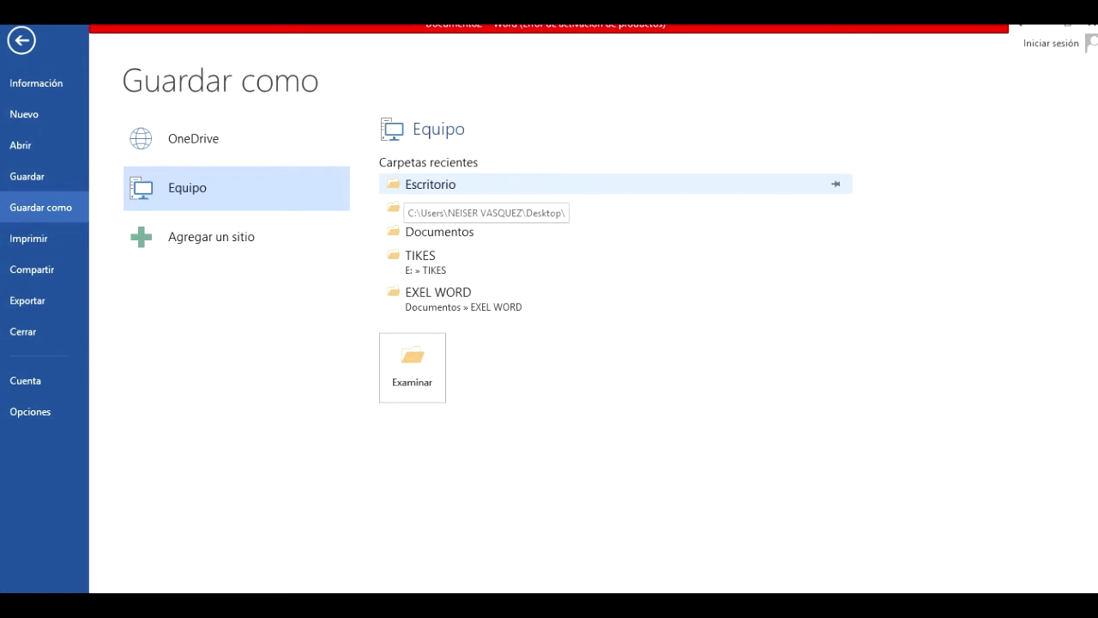
{"action": "left_click", "coordinate": [407, 185]}
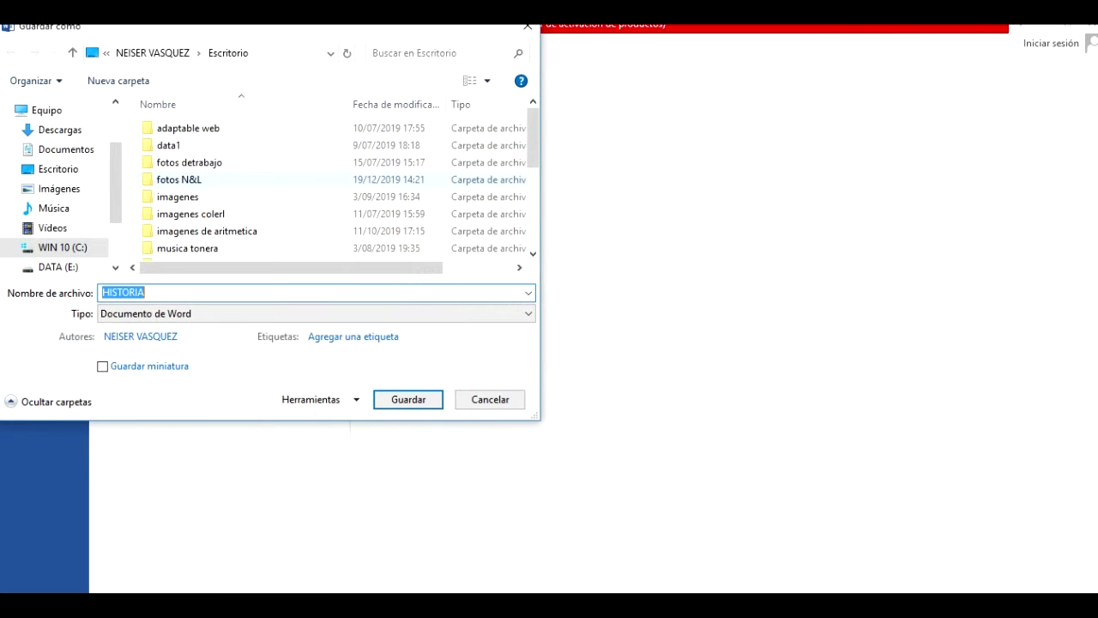
{"action": "left_click", "coordinate": [161, 293]}
{"action": "double_click", "coordinate": [137, 292]}
{"action": "type", "text": "texto2"}
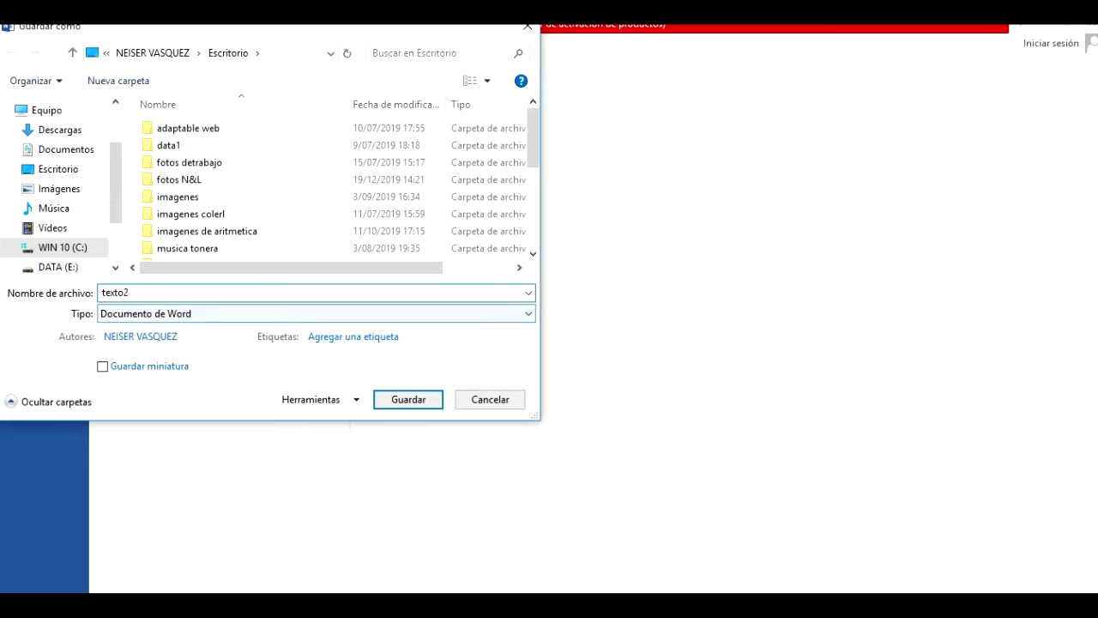
{"action": "key", "text": "Return"}
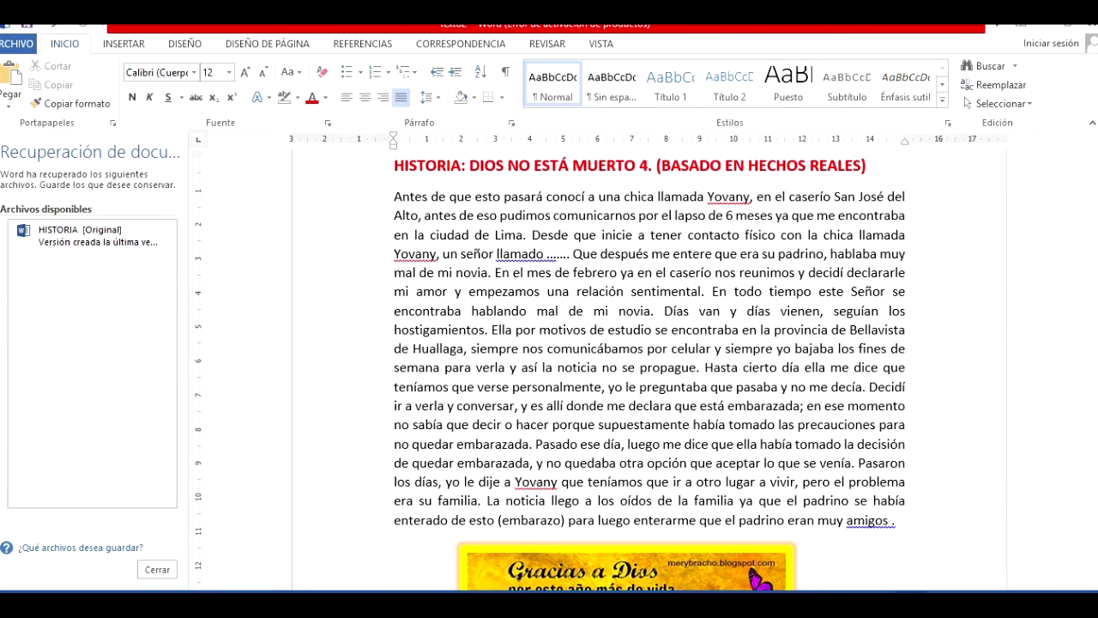
{"action": "left_click", "coordinate": [18, 43]}
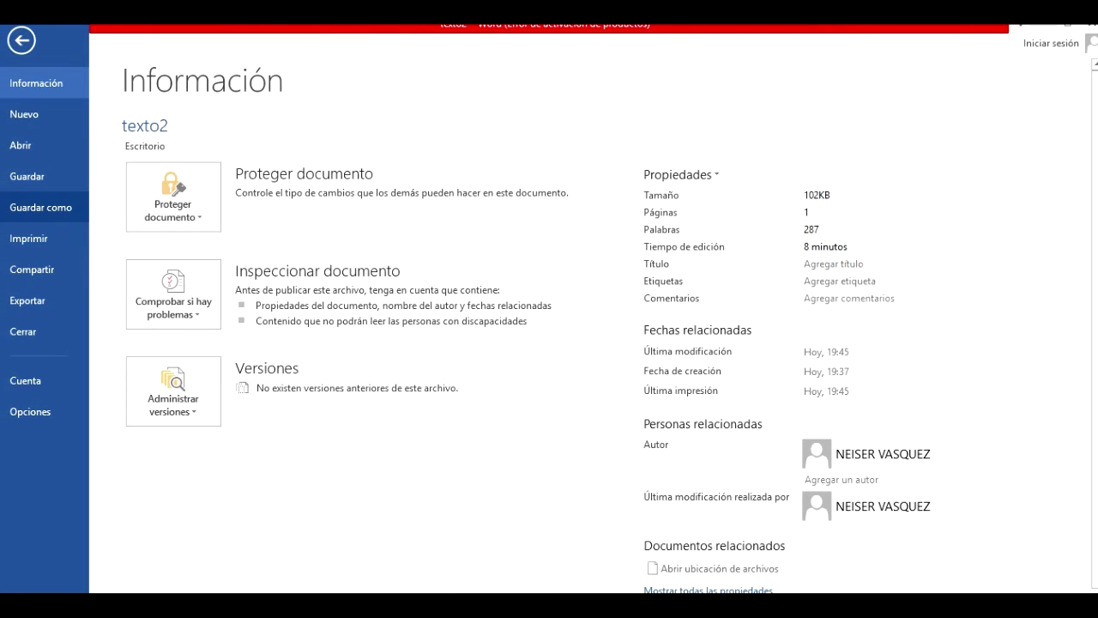
{"action": "left_click", "coordinate": [41, 207]}
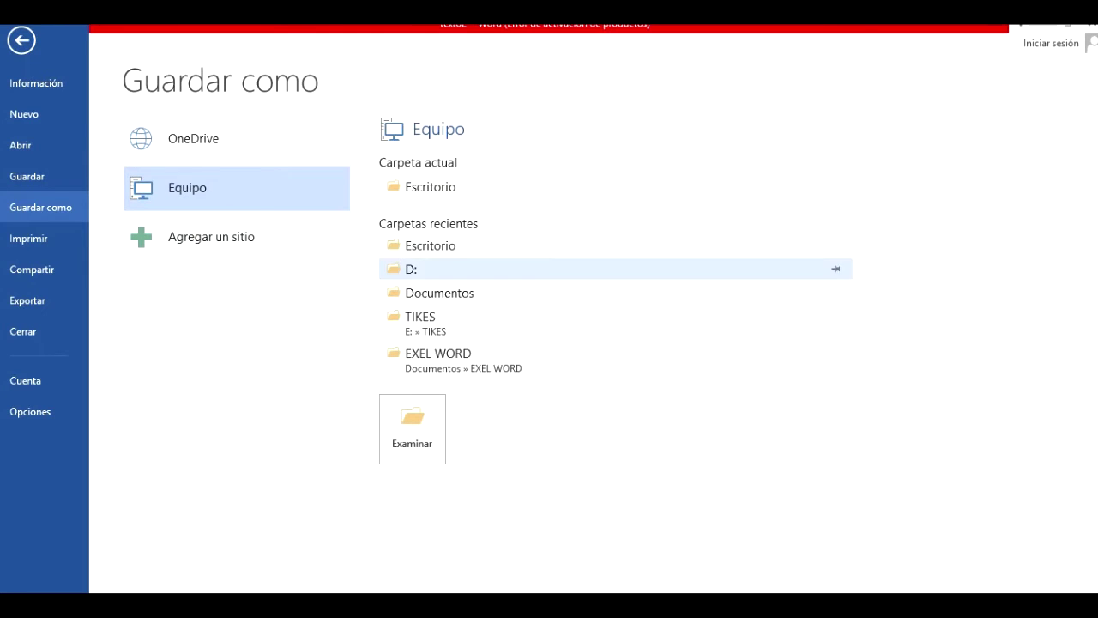
{"action": "left_click", "coordinate": [430, 186]}
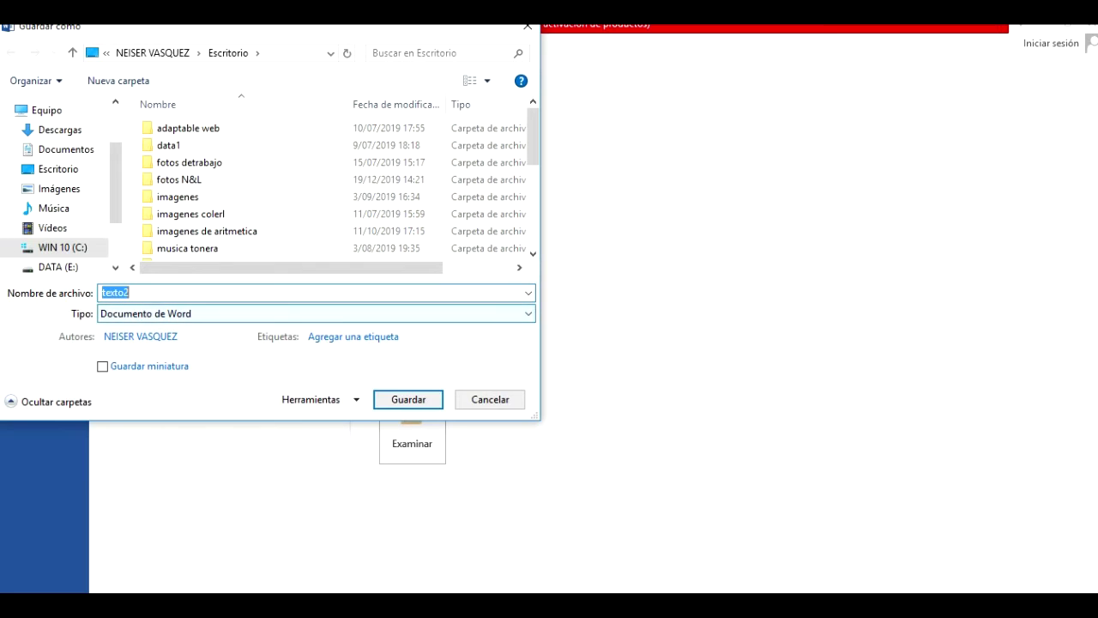
{"action": "left_click", "coordinate": [163, 292]}
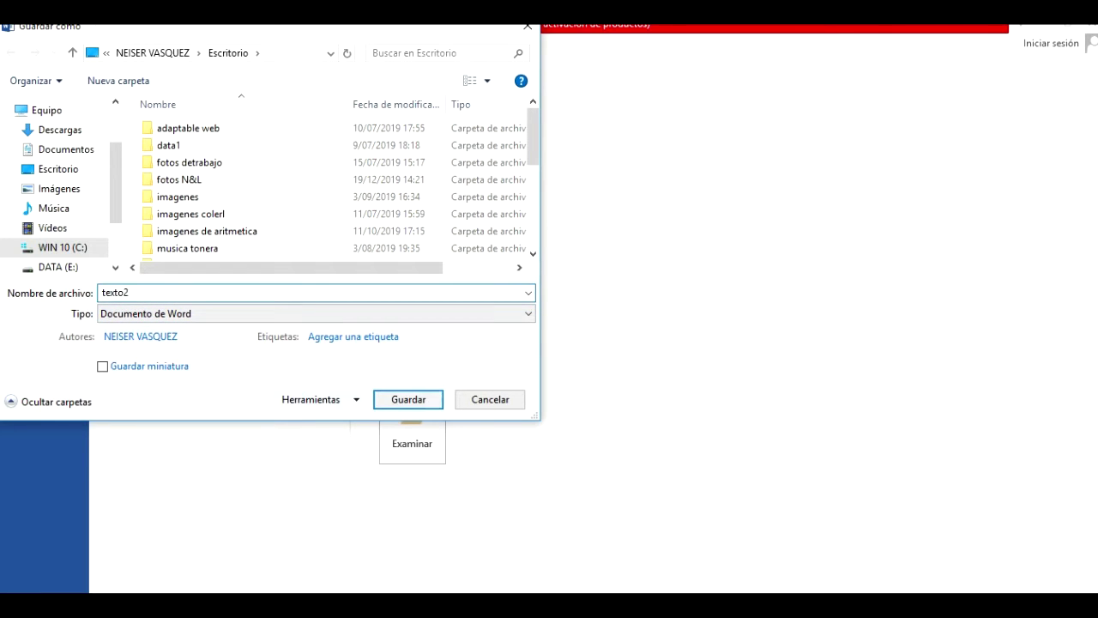
{"action": "left_click", "coordinate": [58, 169]}
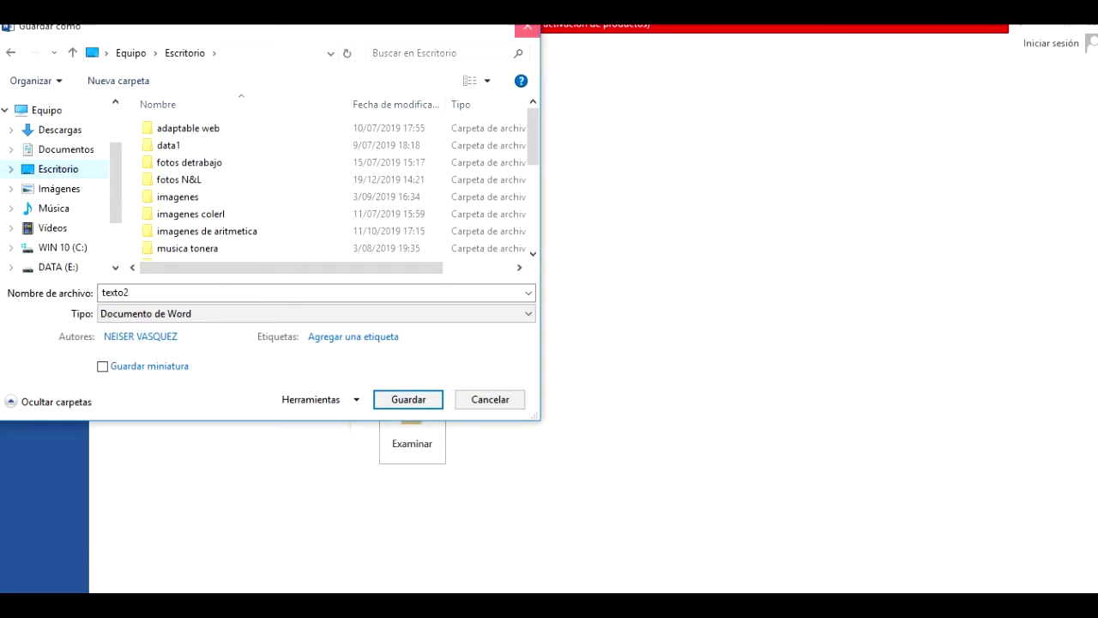
{"action": "key", "text": "Return"}
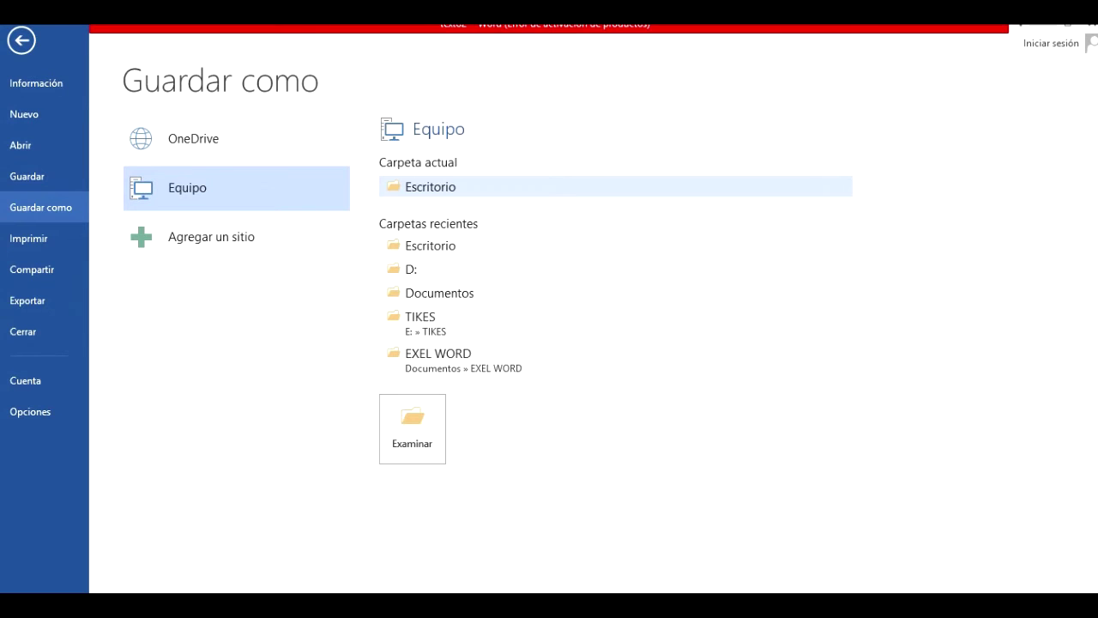
- Save the document again as texto2 in the Escritorio folder, keeping the Documento de Word type
{"action": "left_click", "coordinate": [412, 429]}
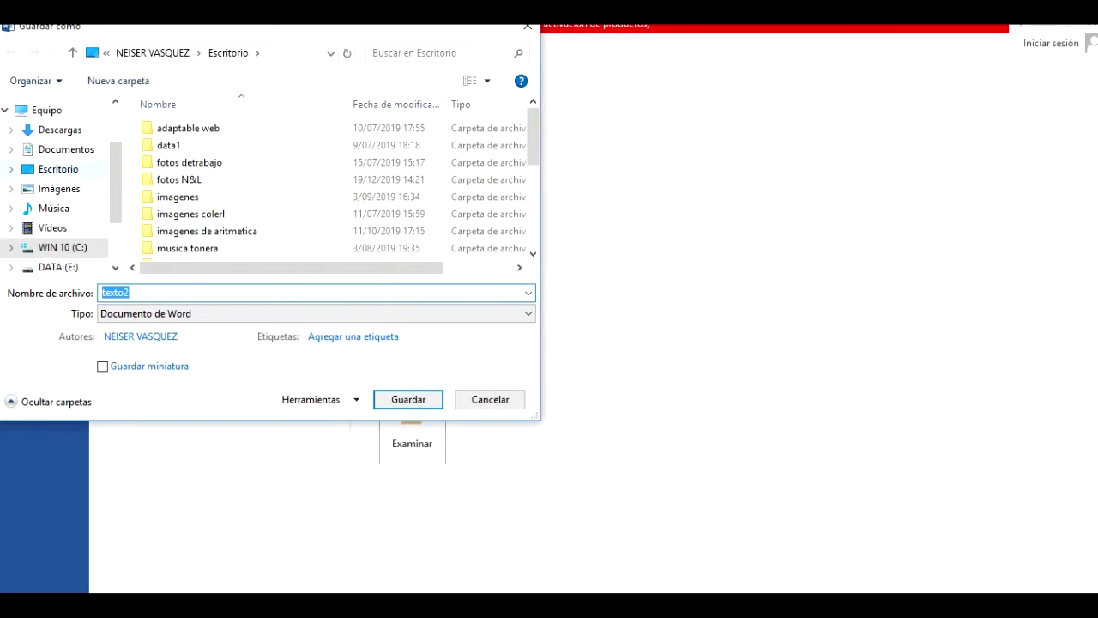
{"action": "left_click", "coordinate": [409, 399]}
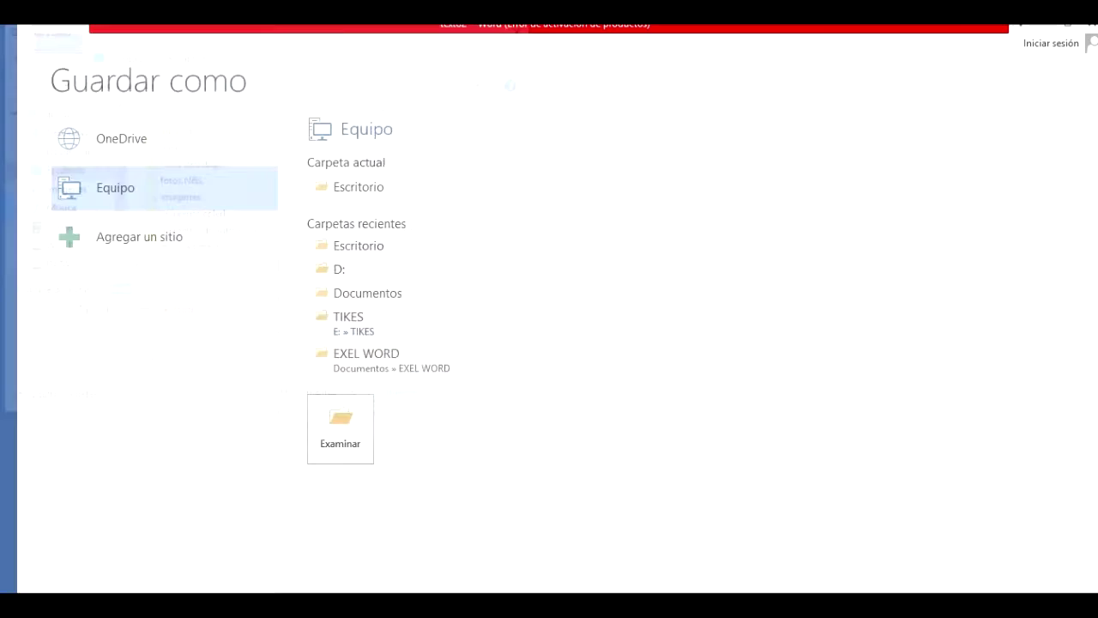
{"action": "scroll", "coordinate": [649, 370], "scroll_direction": "down", "scroll_amount": 1}
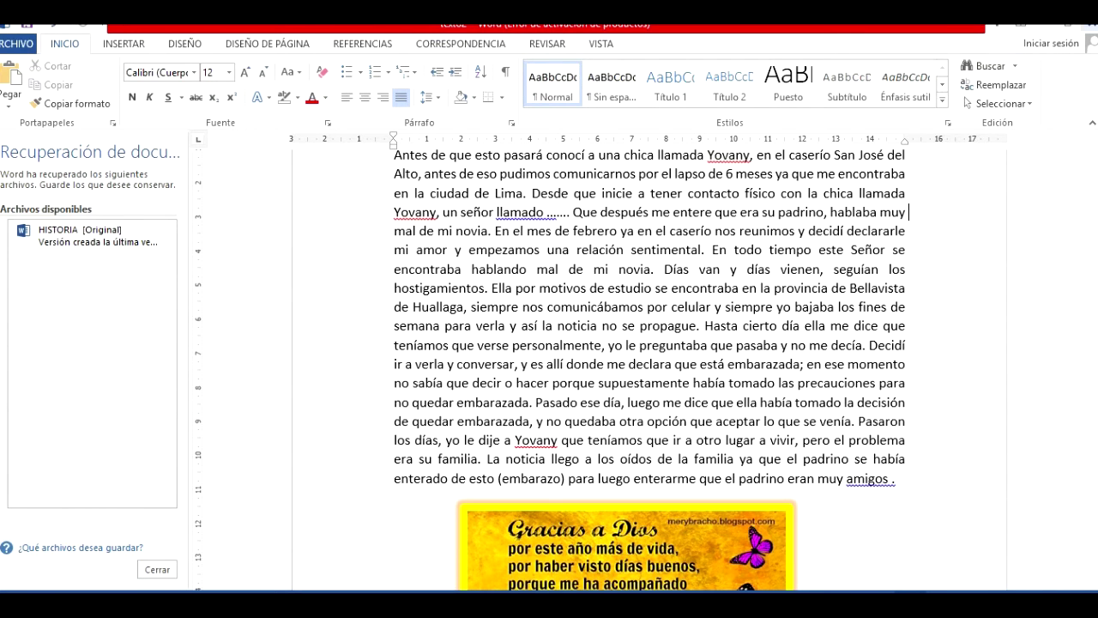
- Open texto2 from the desktop, dismiss the Office activation wizard, and examine the saved text and picture
{"action": "key", "text": "alt+Tab"}
{"action": "left_click", "coordinate": [1091, 26]}
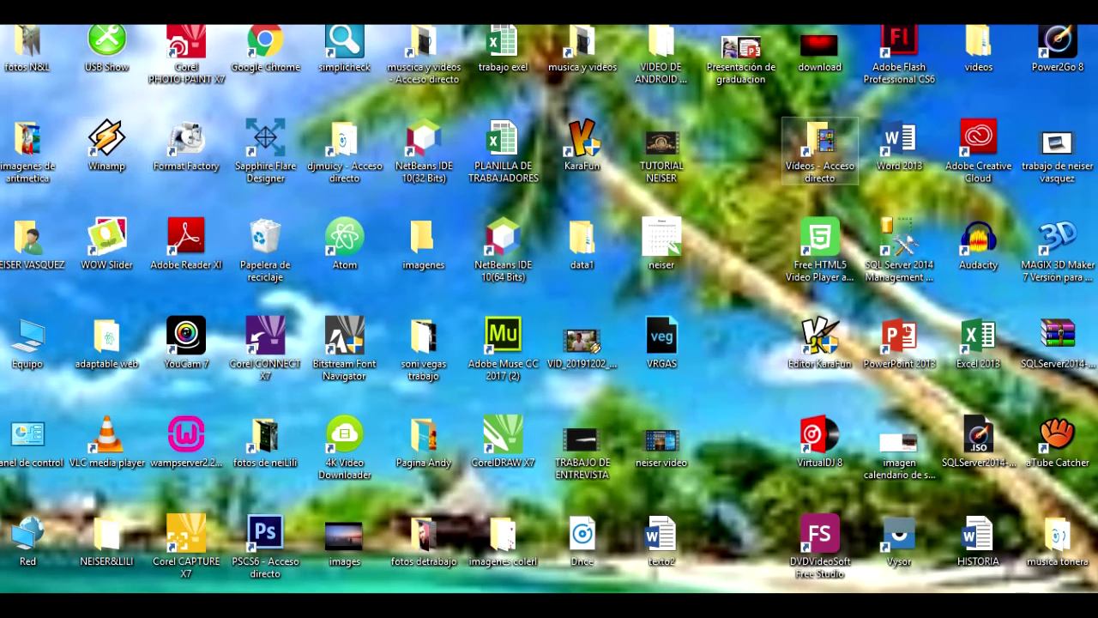
{"action": "double_click", "coordinate": [661, 536]}
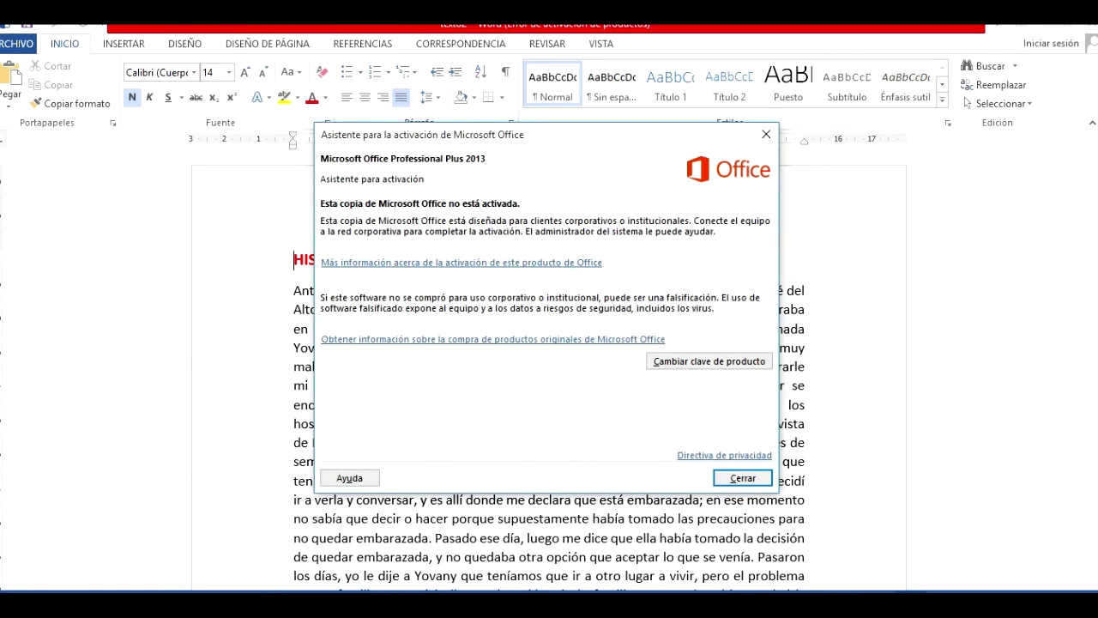
{"action": "key", "text": "Return"}
{"action": "scroll", "coordinate": [549, 369], "scroll_direction": "down", "scroll_amount": 5}
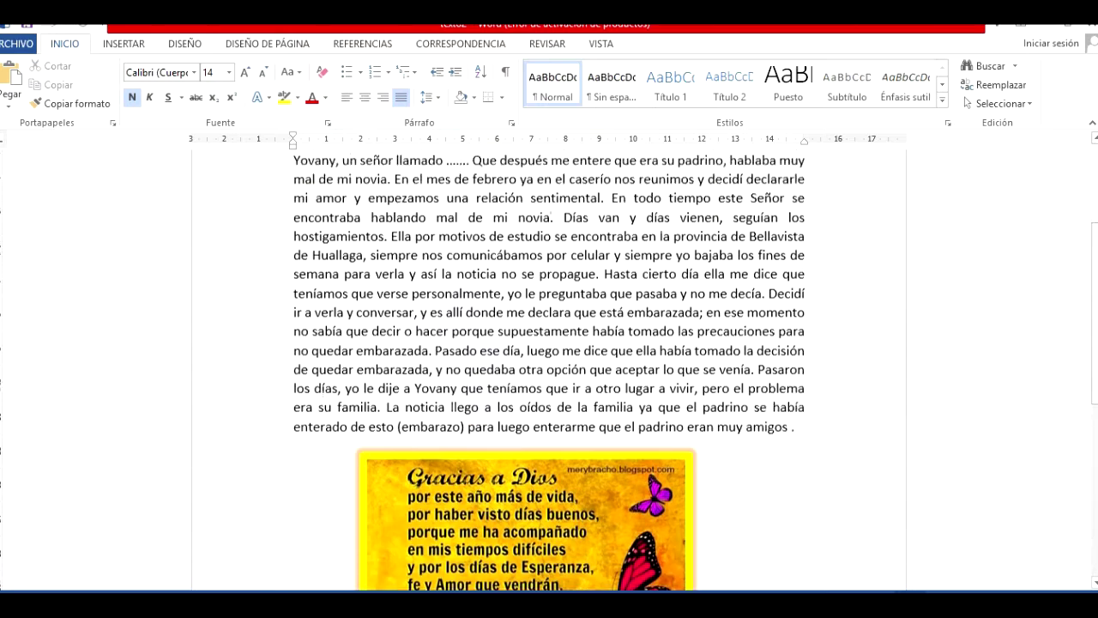
{"action": "scroll", "coordinate": [549, 369], "scroll_direction": "down", "scroll_amount": 6}
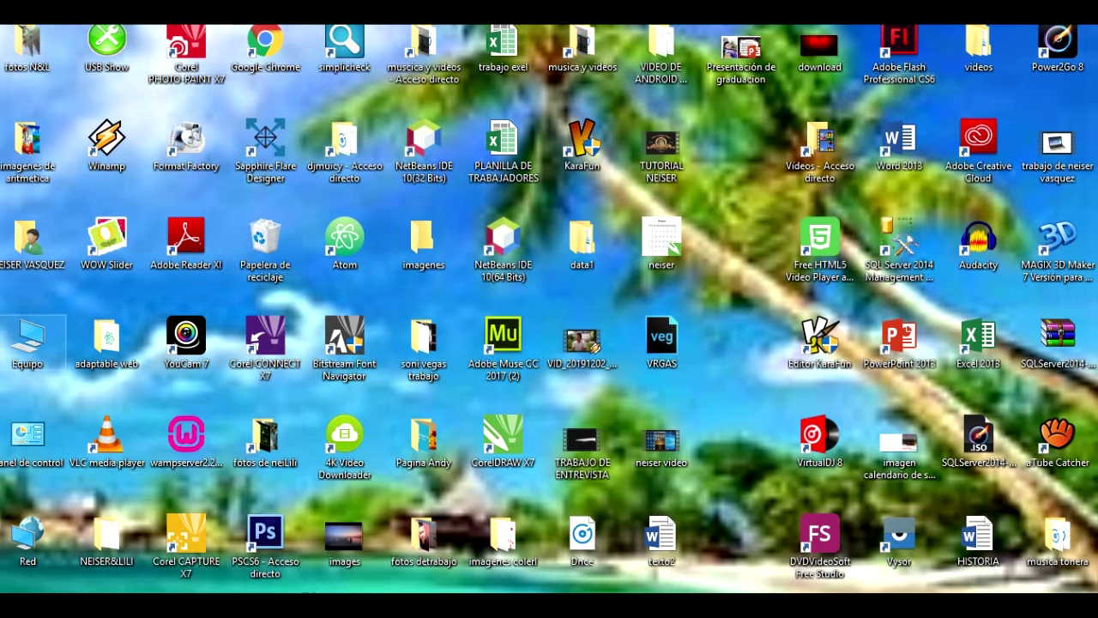
{"action": "key", "text": "alt+Tab"}
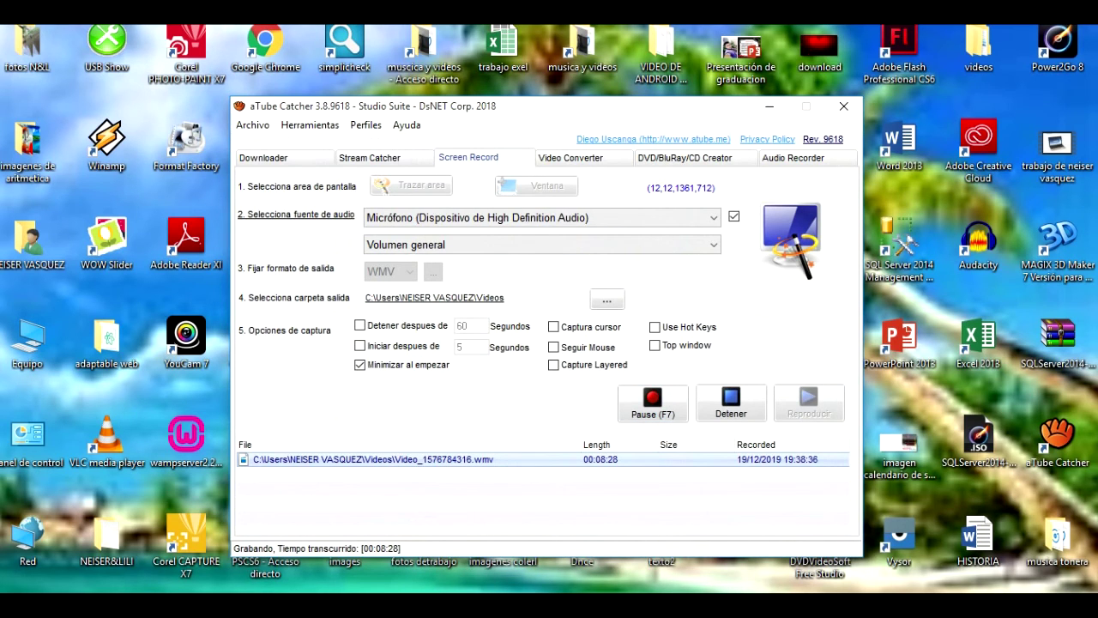
{"action": "left_click", "coordinate": [770, 105]}
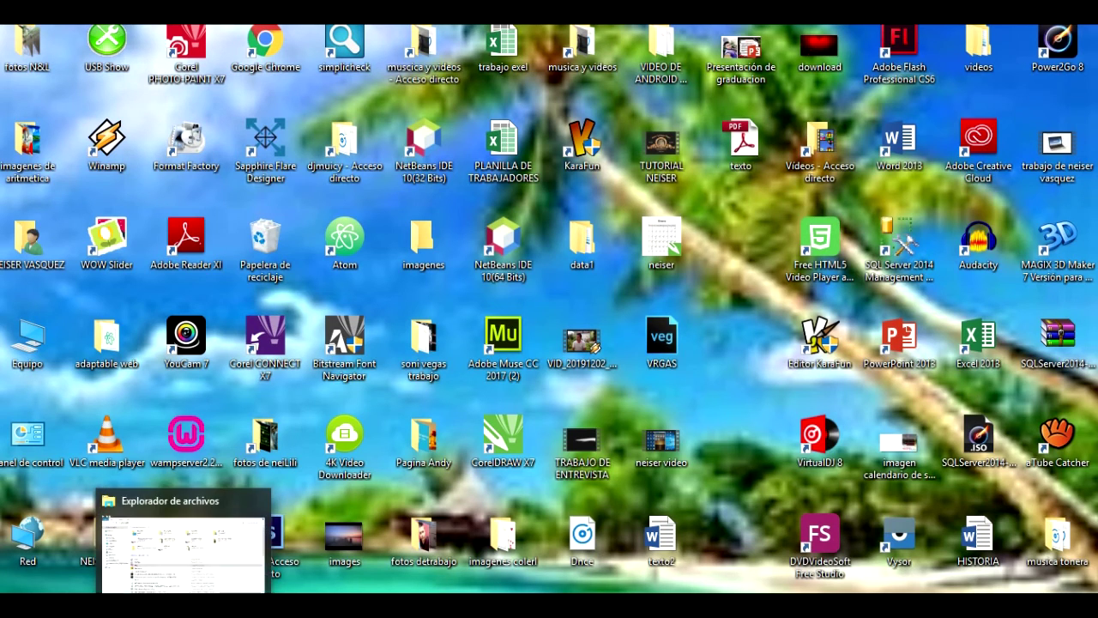
{"action": "mouse_move", "coordinate": [184, 608]}
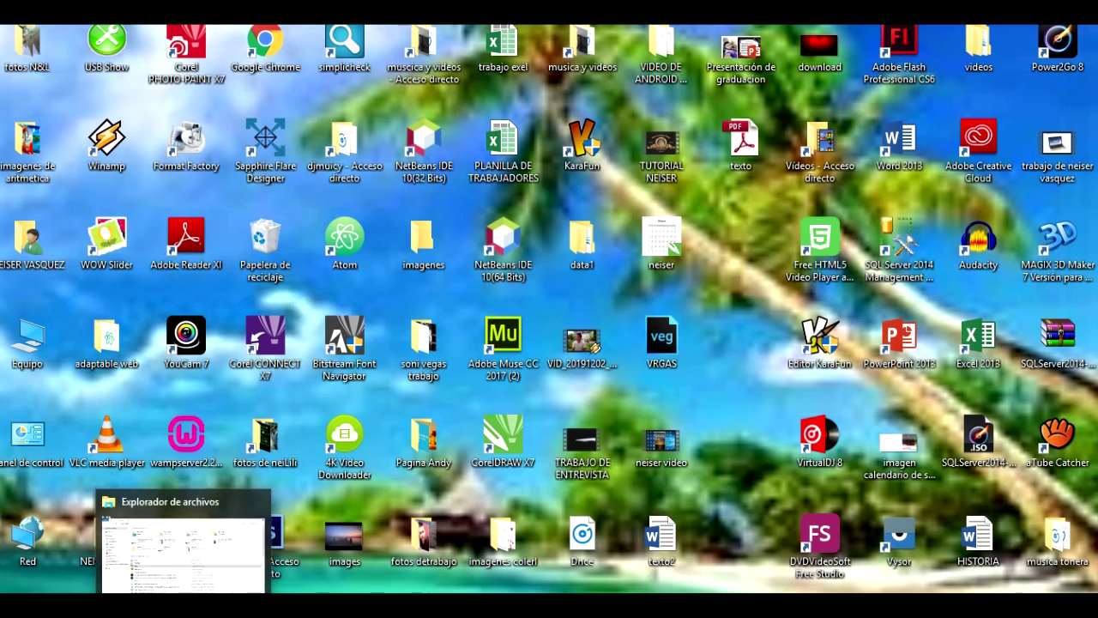
{"action": "left_click", "coordinate": [335, 607]}
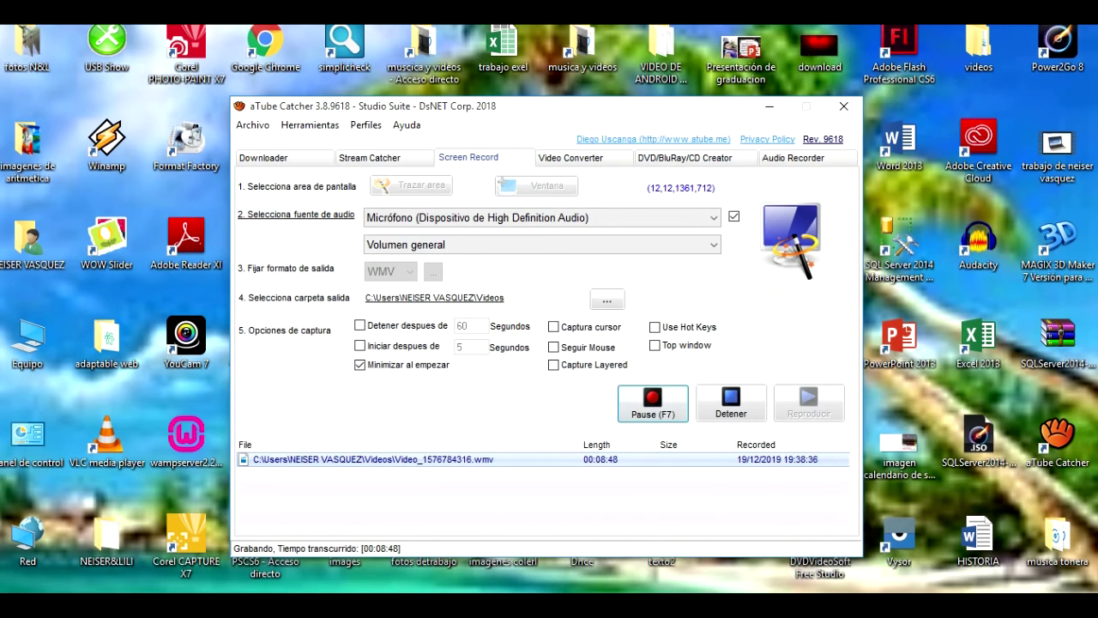
{"action": "left_click", "coordinate": [770, 107]}
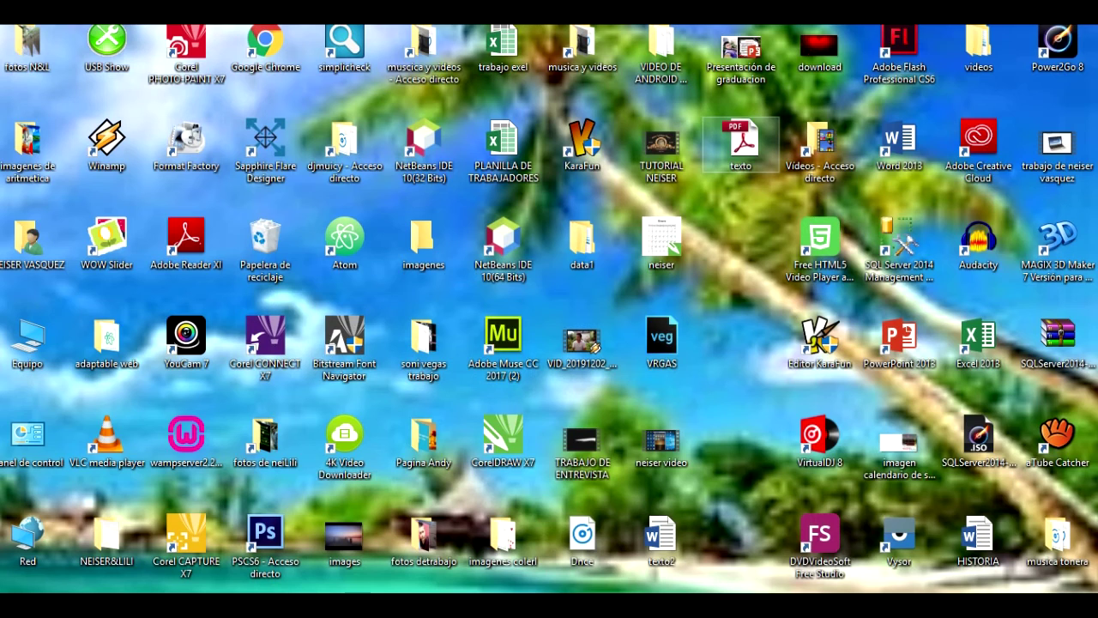
- Open the texto PDF from the desktop with Microsoft Edge, examine its text and picture in a maximized window, and close it
{"action": "right_click", "coordinate": [739, 138]}
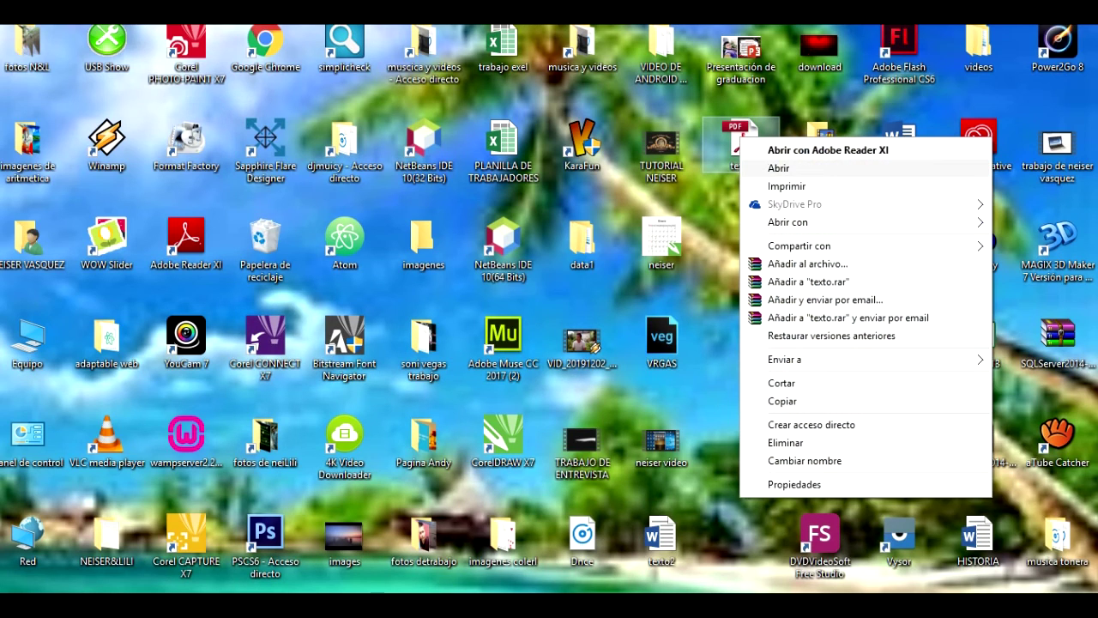
{"action": "mouse_move", "coordinate": [789, 222]}
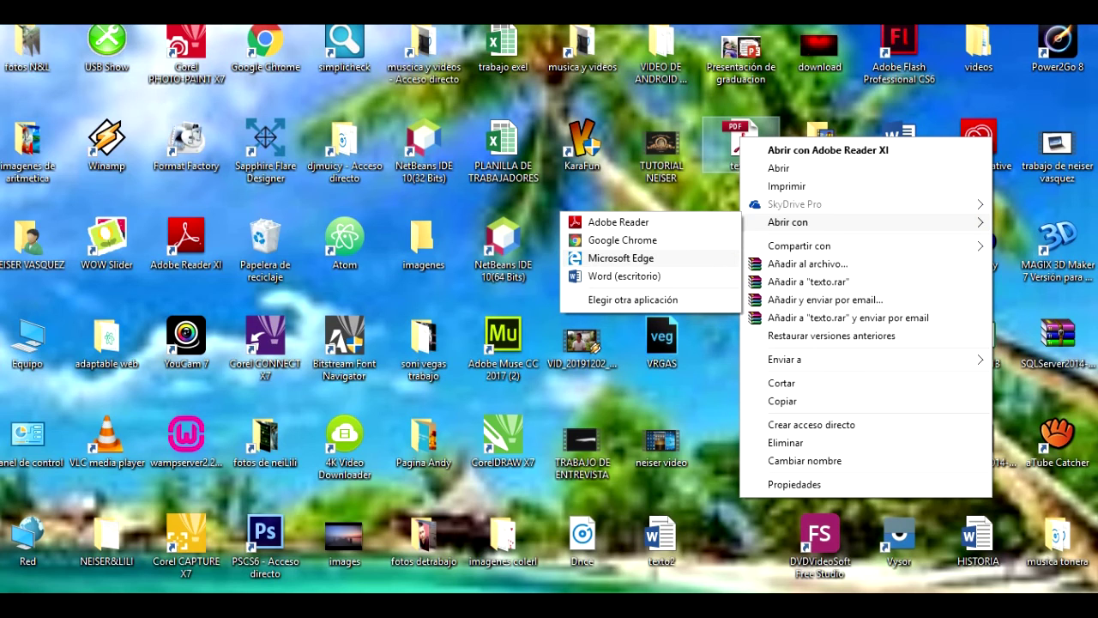
{"action": "left_click", "coordinate": [620, 257]}
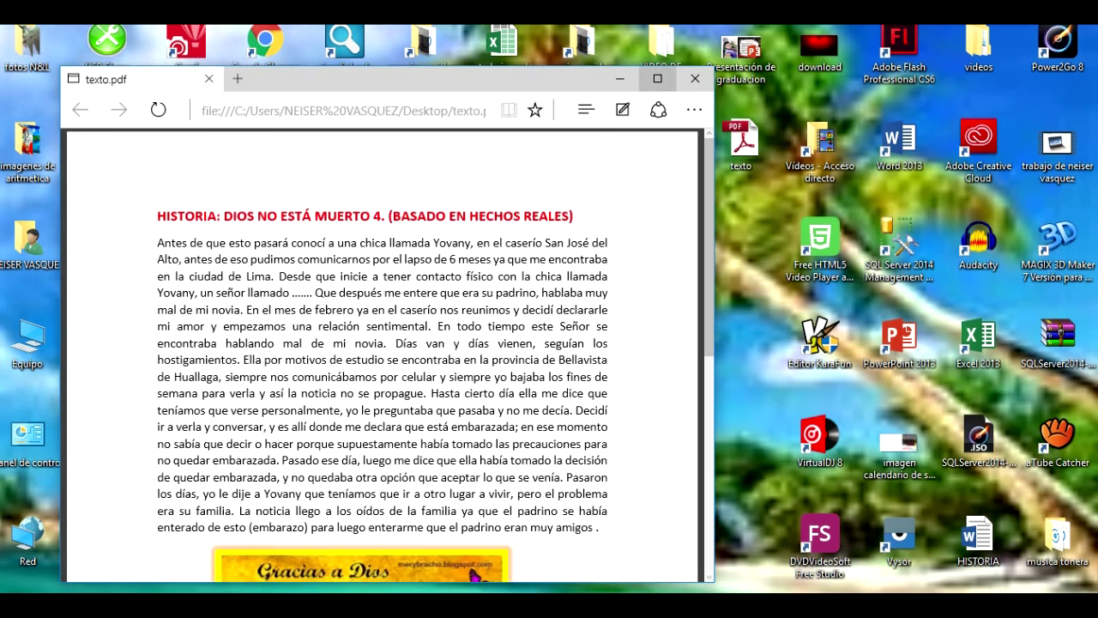
{"action": "left_click", "coordinate": [657, 79]}
{"action": "scroll", "coordinate": [549, 326], "scroll_direction": "down", "scroll_amount": 5}
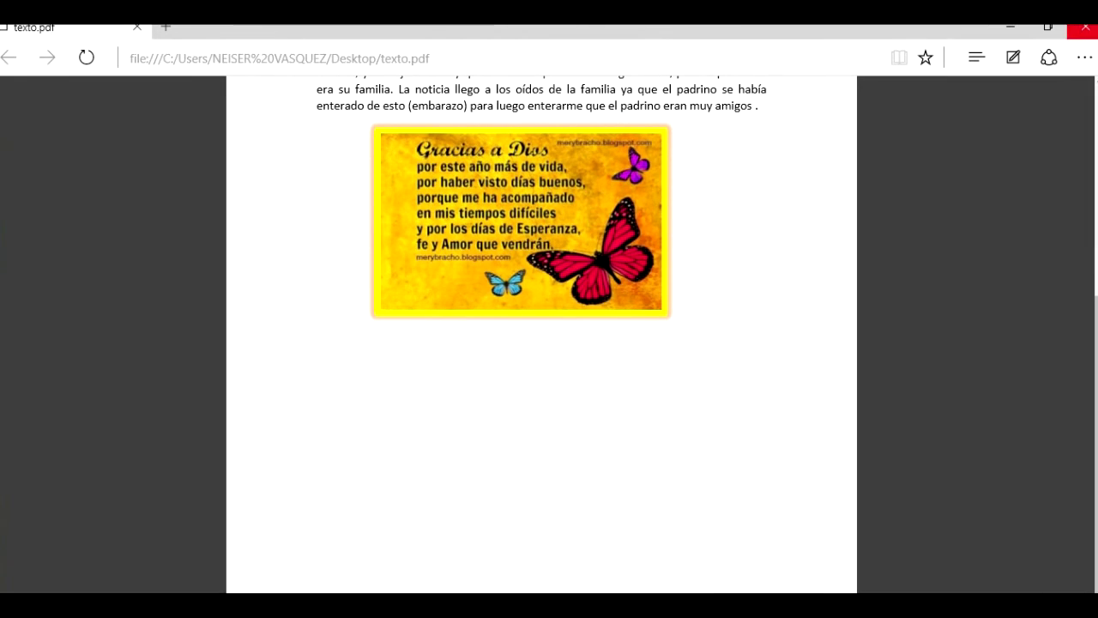
{"action": "left_click", "coordinate": [1085, 27]}
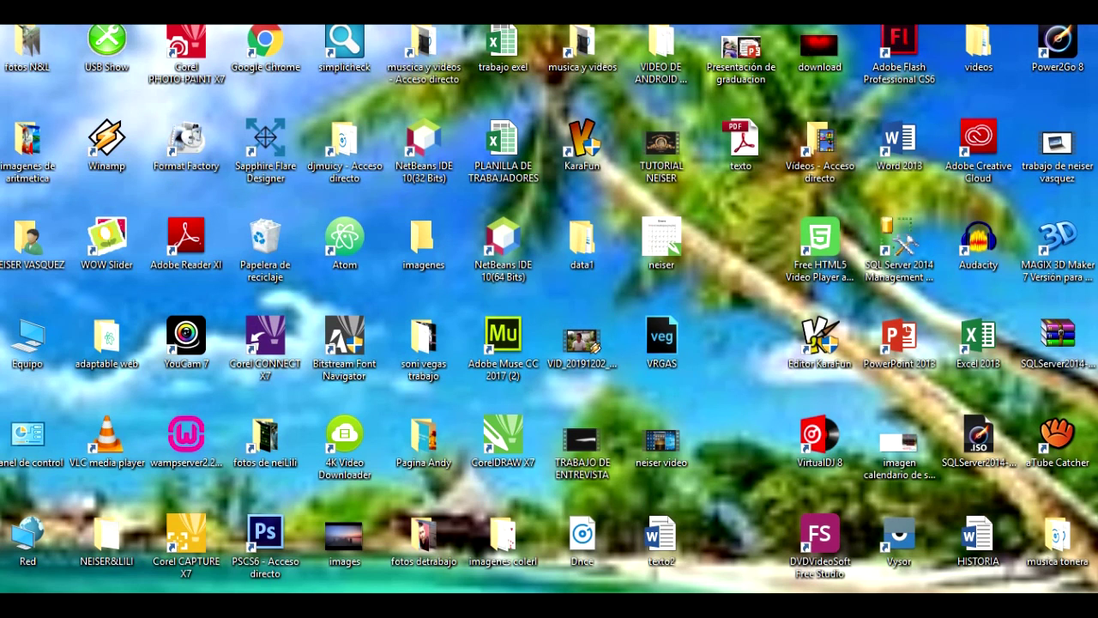
- Reopen the texto2 Word document from the desktop, dismiss the Office activation wizard, check the text, and close the document
{"action": "double_click", "coordinate": [661, 536]}
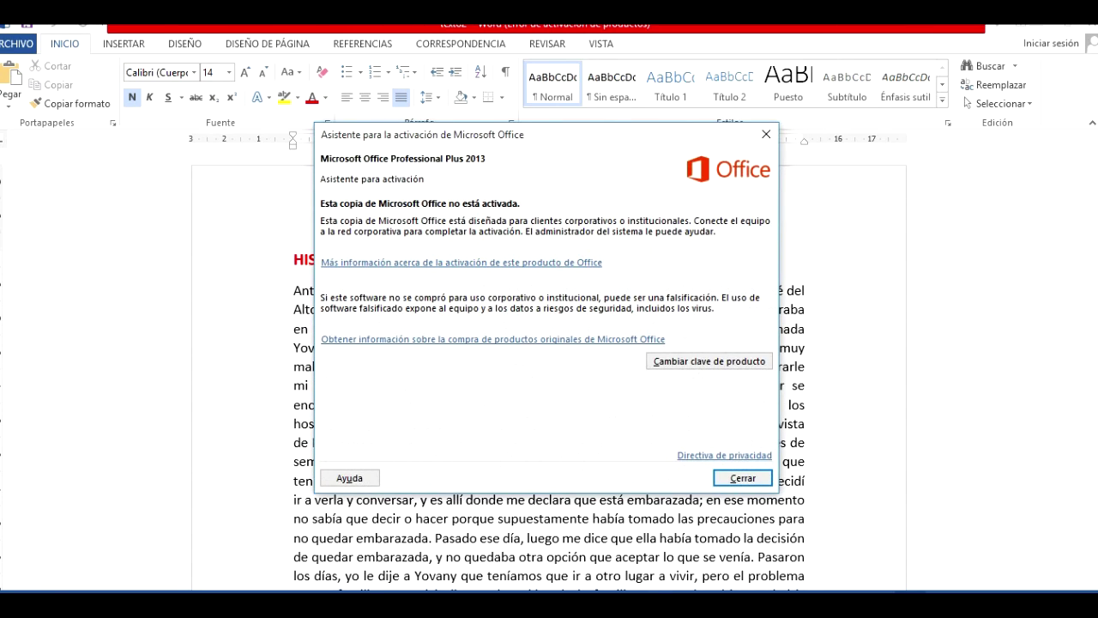
{"action": "left_click", "coordinate": [767, 135]}
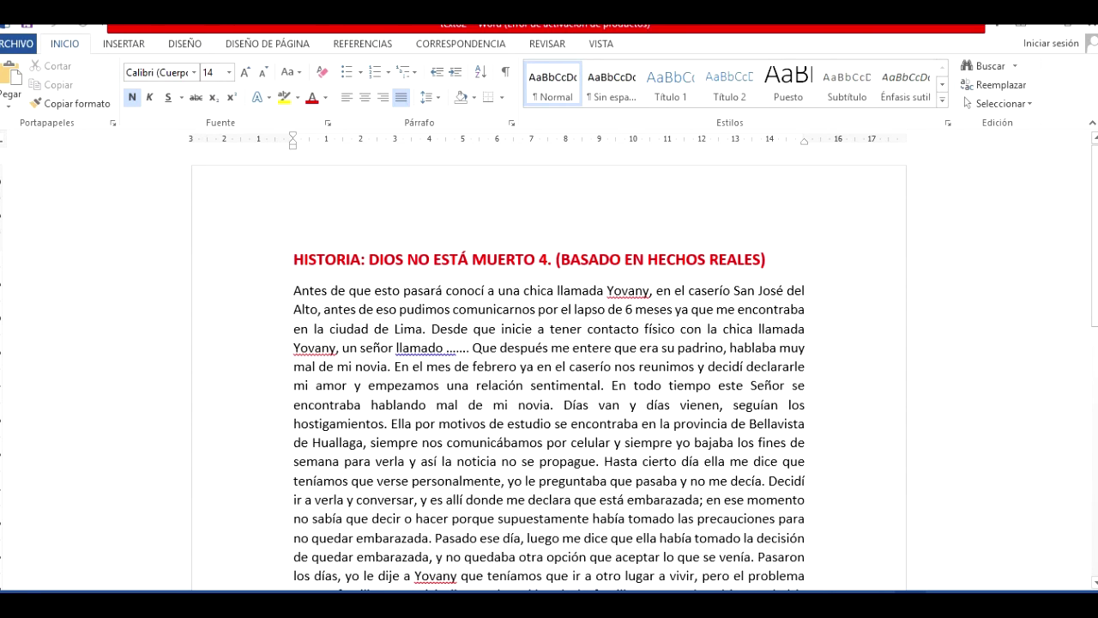
{"action": "left_click", "coordinate": [1090, 27]}
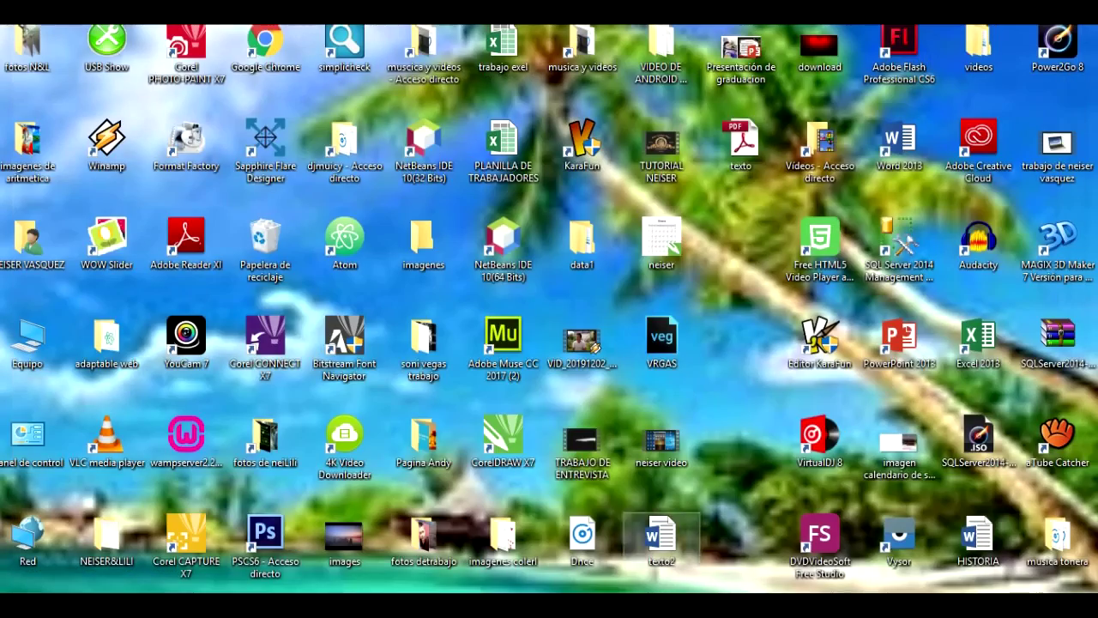